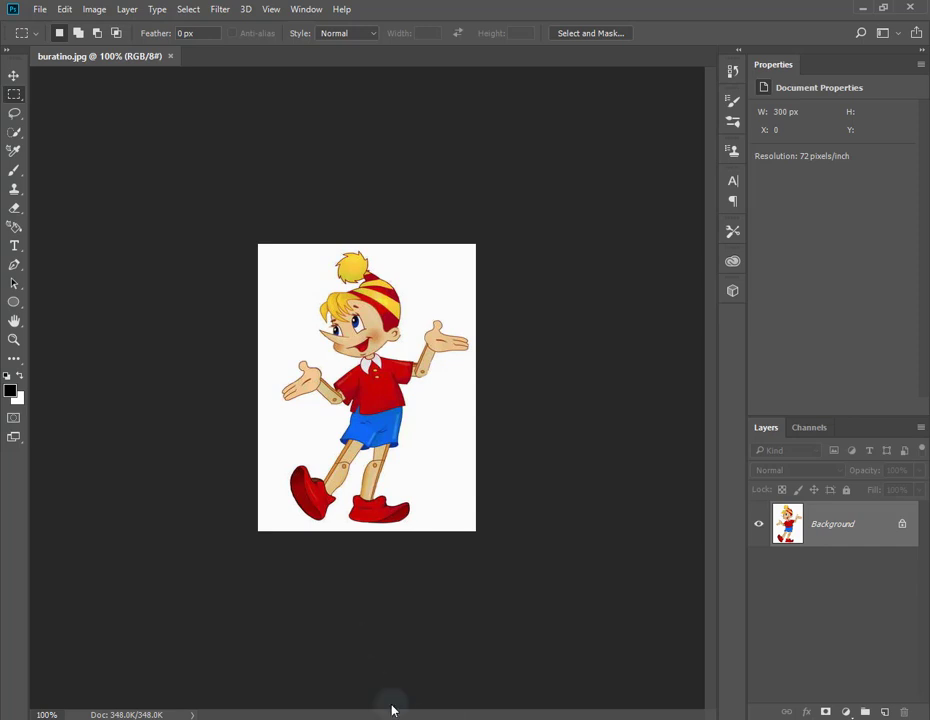
# Open Filter > 3D > Generate Bump Map for the Pinocchio image and move the dialog into view
pyautogui.click(245, 9)
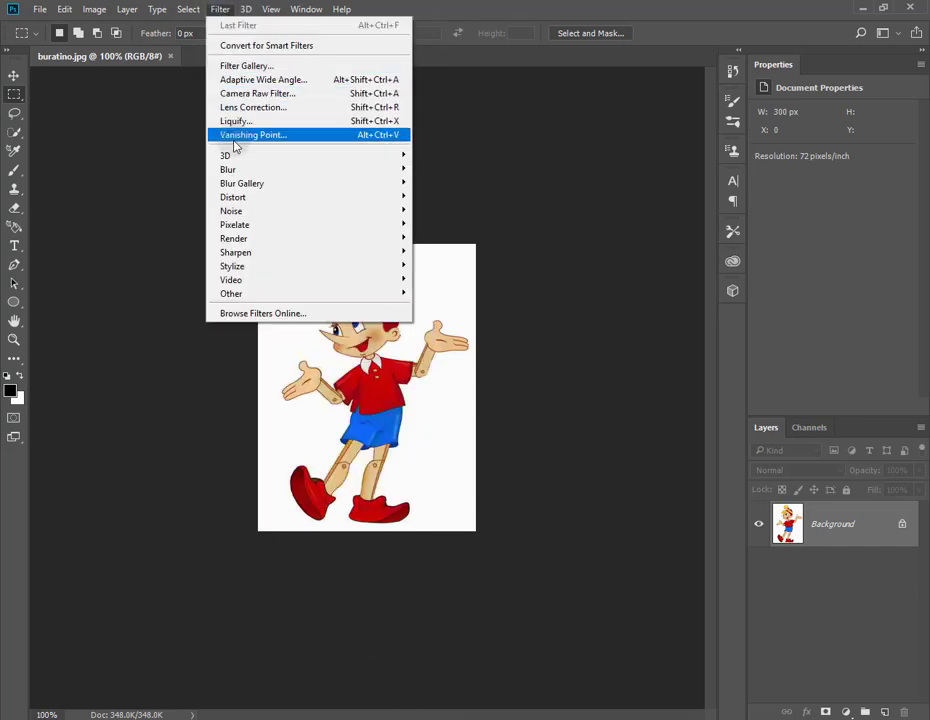
pyautogui.moveTo(300, 155)
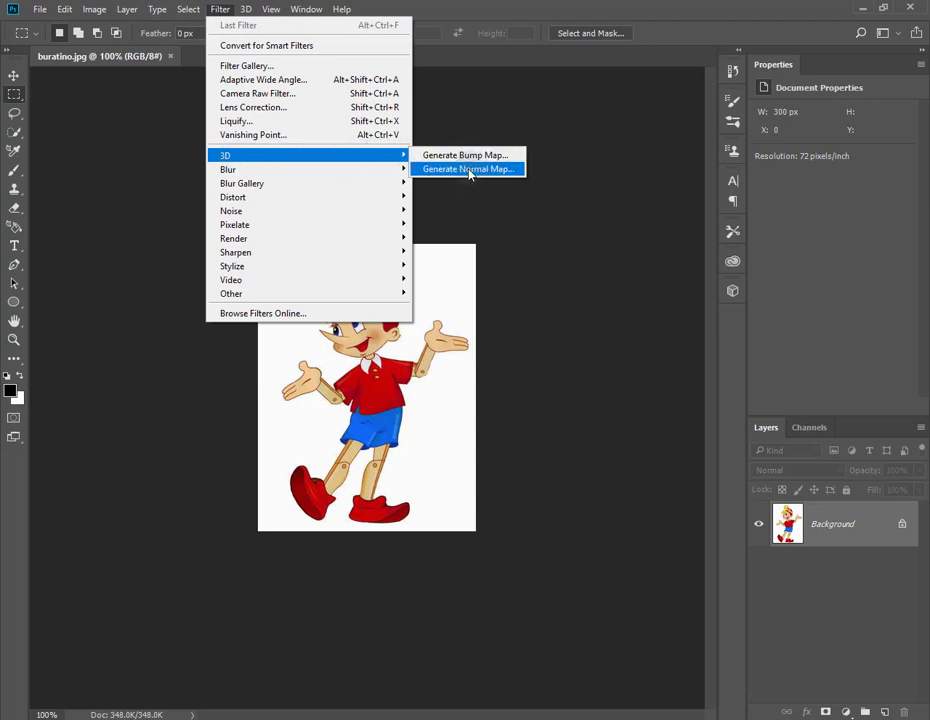
pyautogui.click(502, 158)
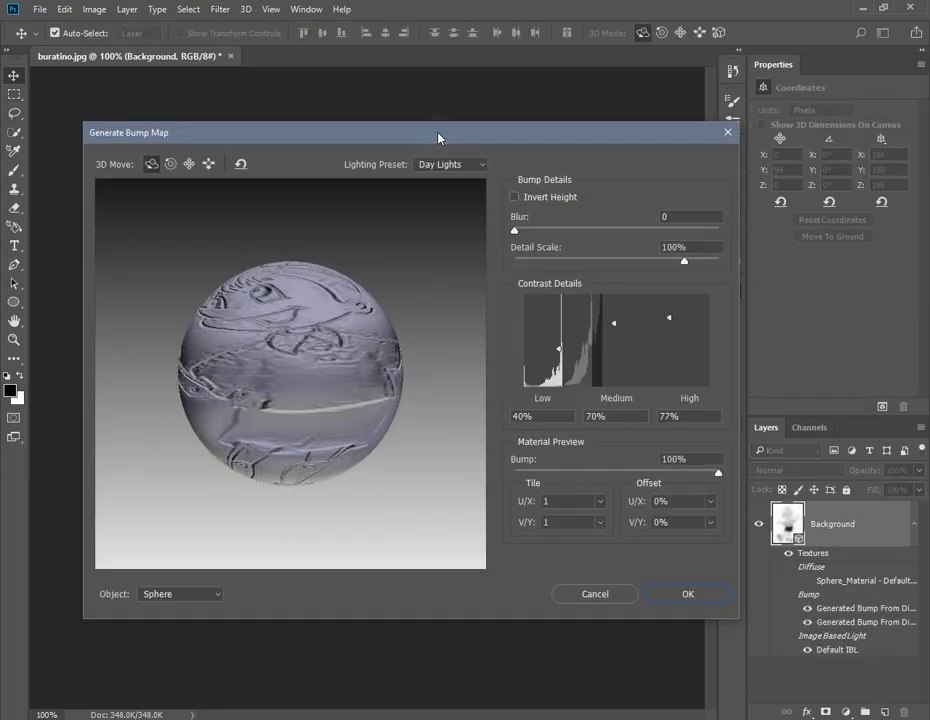
pyautogui.moveTo(438, 137)
pyautogui.mouseDown()
pyautogui.moveTo(530, 195)
pyautogui.moveTo(746, 150)
pyautogui.mouseUp()
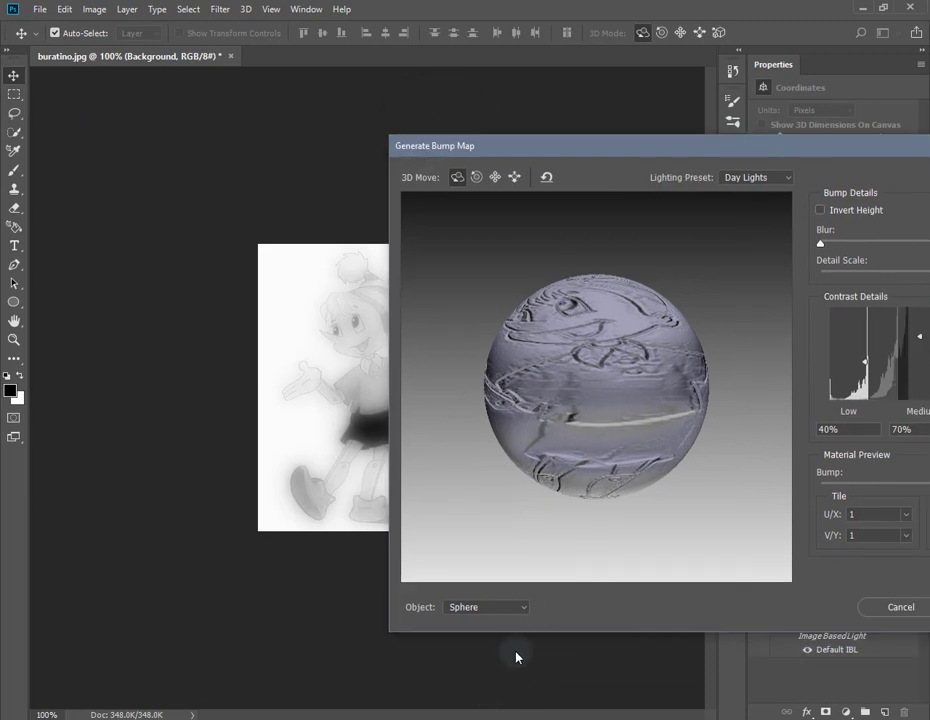
# Switch the bump map preview object to Cube Wrap and reposition the dialog
pyautogui.click(485, 607)
pyautogui.click(507, 478)
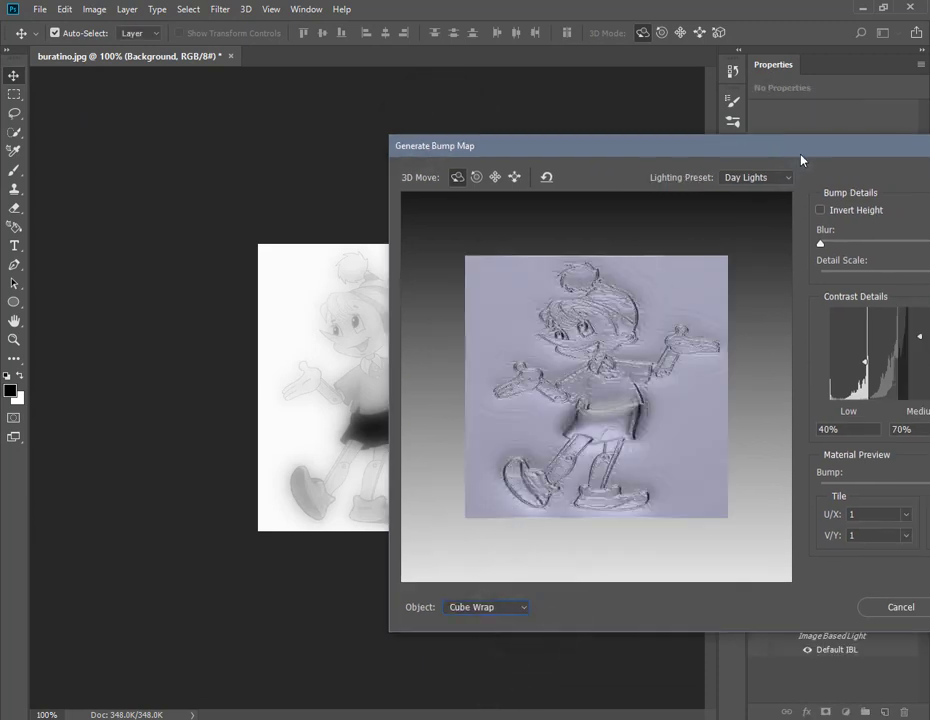
pyautogui.moveTo(807, 149); pyautogui.dragTo(929, 186)
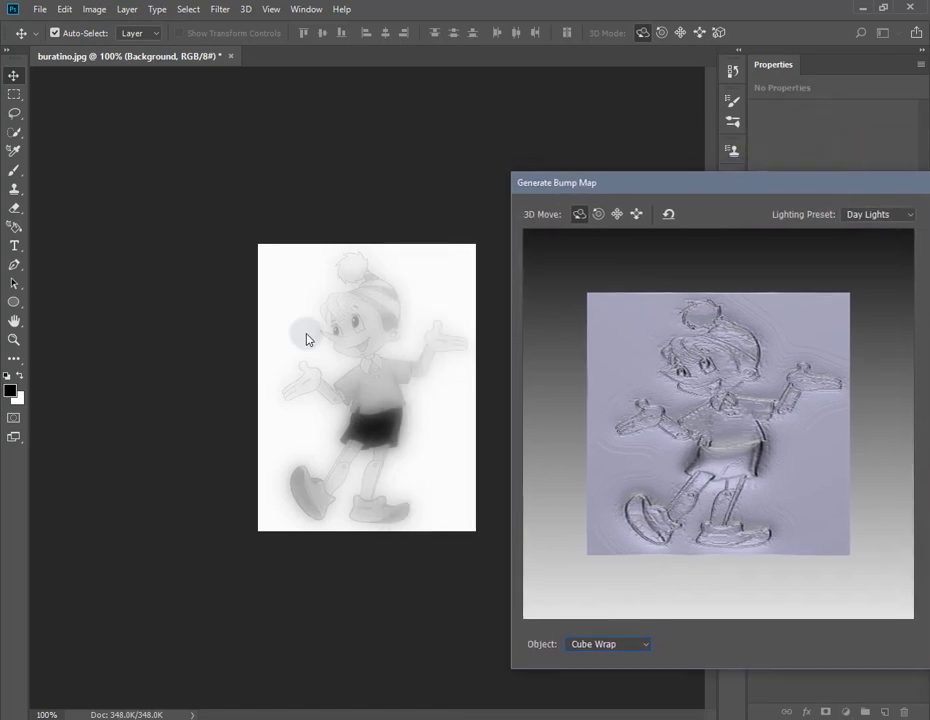
pyautogui.moveTo(785, 191); pyautogui.dragTo(663, 92)
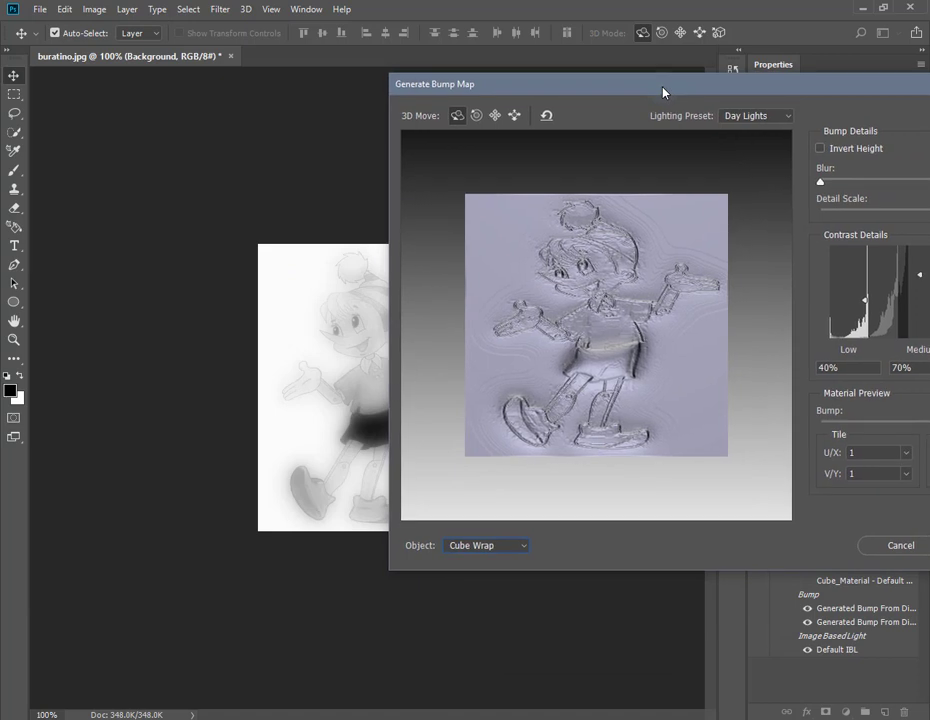
pyautogui.moveTo(663, 92); pyautogui.dragTo(613, 92)
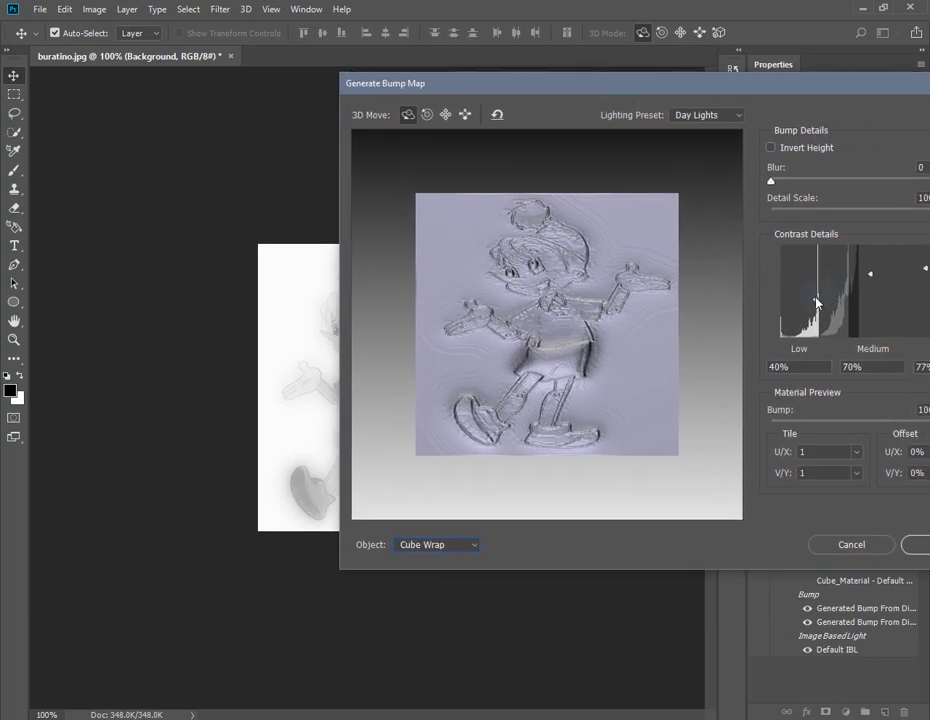
# Set contrast details to Low 11%, Medium 21%, High 72% and Detail Scale to 64%
pyautogui.moveTo(816, 302)
pyautogui.mouseDown()
pyautogui.moveTo(820, 259)
pyautogui.moveTo(814, 298)
pyautogui.moveTo(870, 272)
pyautogui.moveTo(872, 260)
pyautogui.moveTo(860, 340)
pyautogui.moveTo(868, 316)
pyautogui.mouseUp()
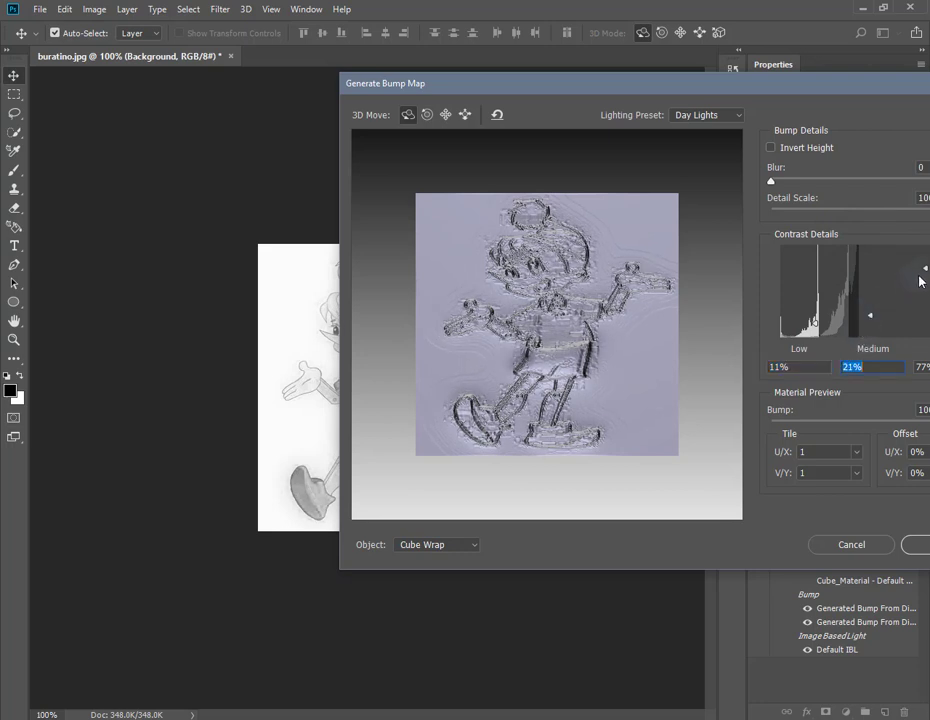
pyautogui.moveTo(920, 299)
pyautogui.mouseDown()
pyautogui.moveTo(920, 311)
pyautogui.moveTo(920, 274)
pyautogui.mouseUp()
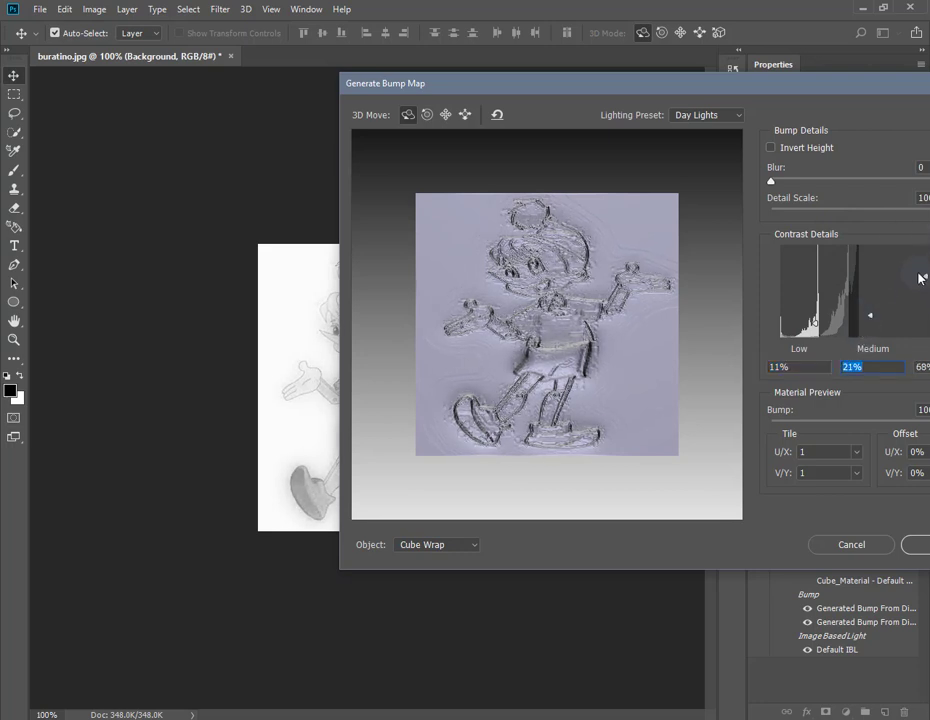
pyautogui.click(820, 212)
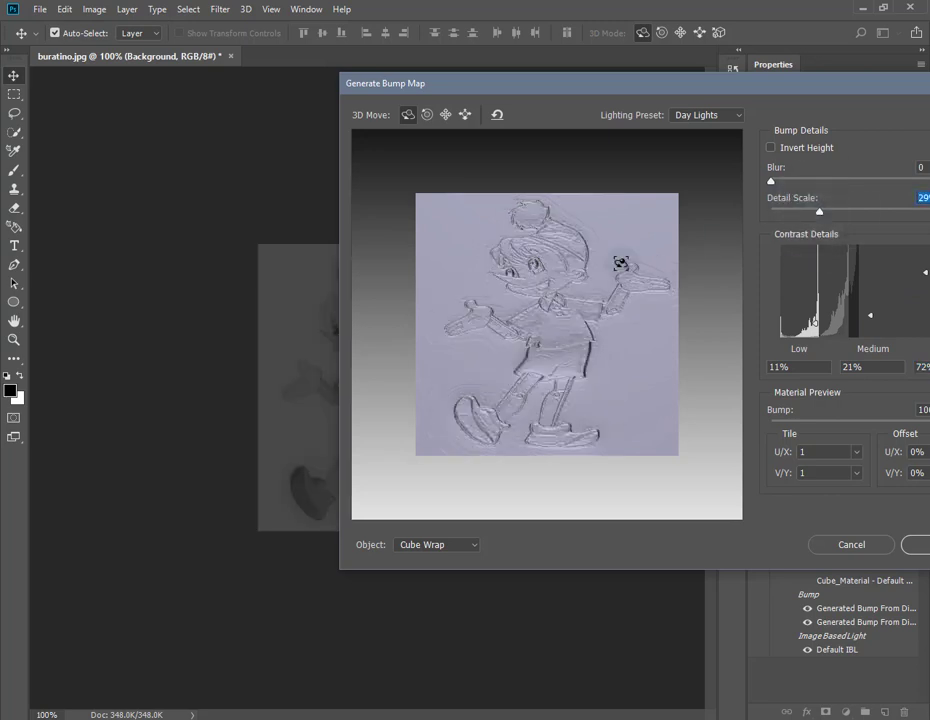
pyautogui.click(882, 213)
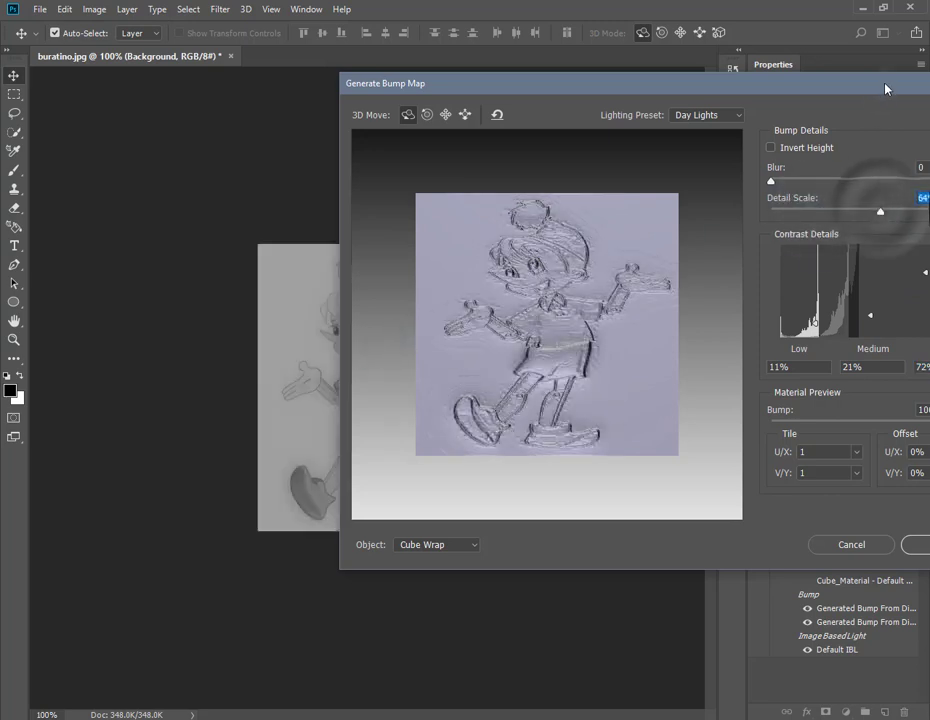
pyautogui.moveTo(887, 88); pyautogui.dragTo(720, 76)
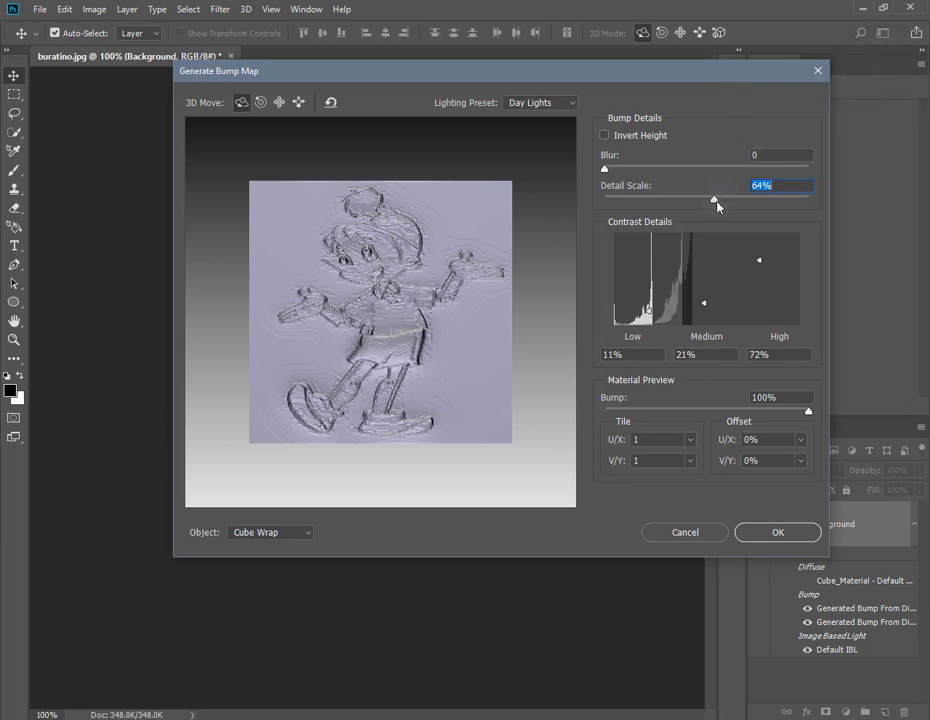
# Try Detail Scale 68%, Bump strength 43% then 85%, and horizontal tiling, then cancel
pyautogui.moveTo(717, 201); pyautogui.dragTo(722, 198)
pyautogui.moveTo(809, 411); pyautogui.dragTo(694, 411)
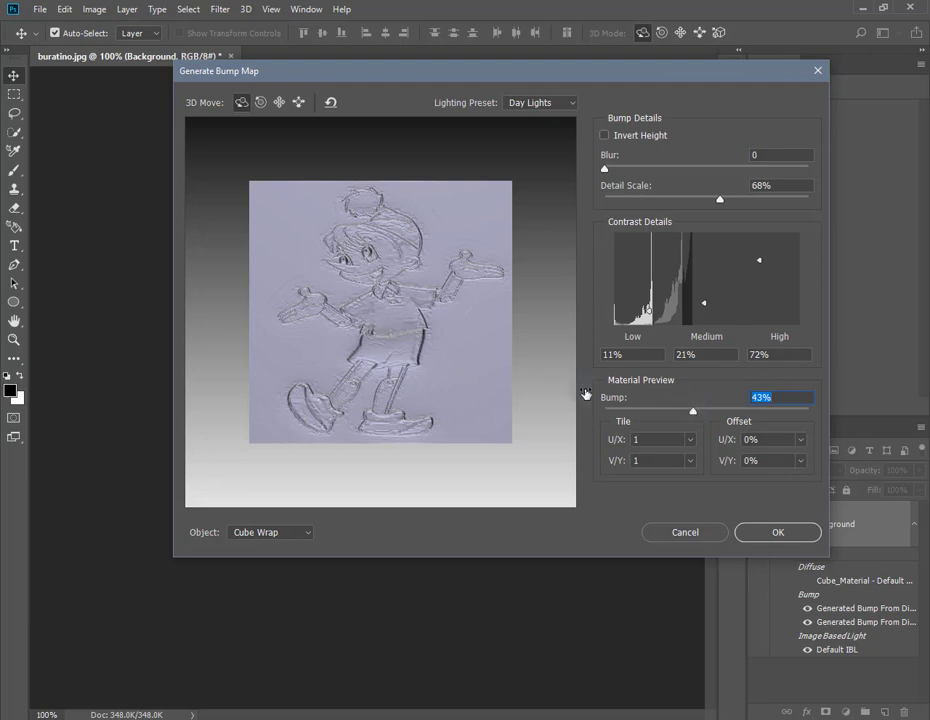
pyautogui.moveTo(694, 411); pyautogui.dragTo(780, 411)
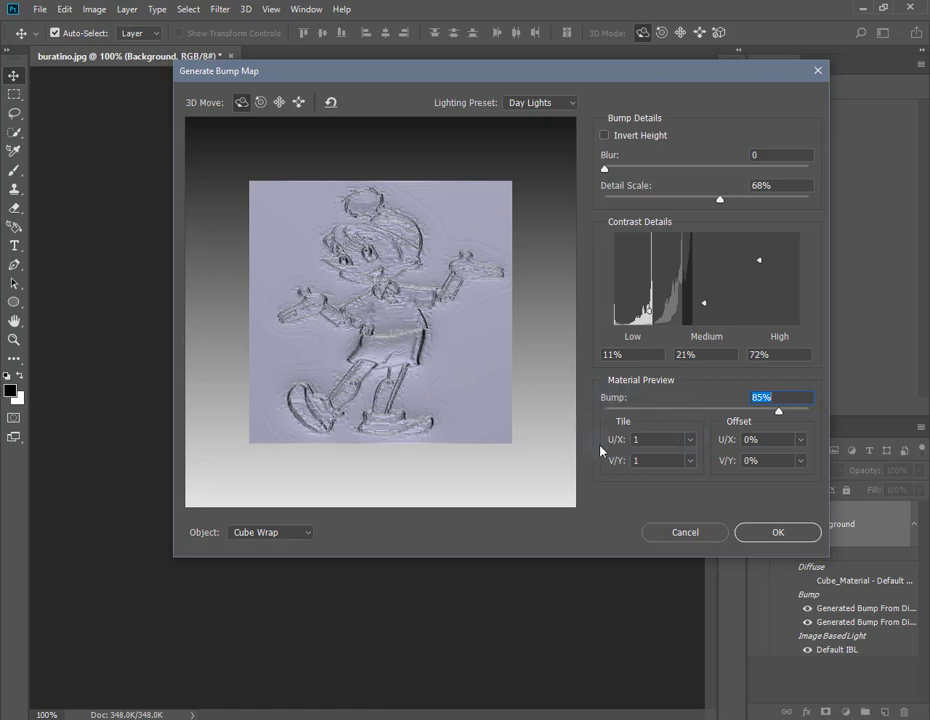
pyautogui.click(691, 441)
pyautogui.moveTo(689, 463); pyautogui.dragTo(685, 461)
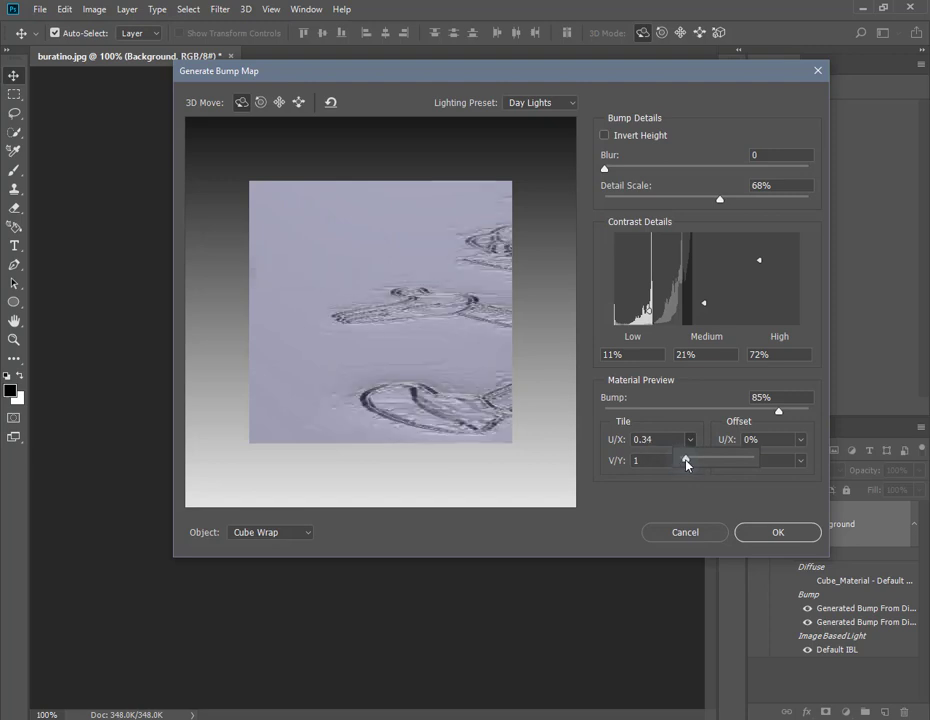
pyautogui.click(694, 538)
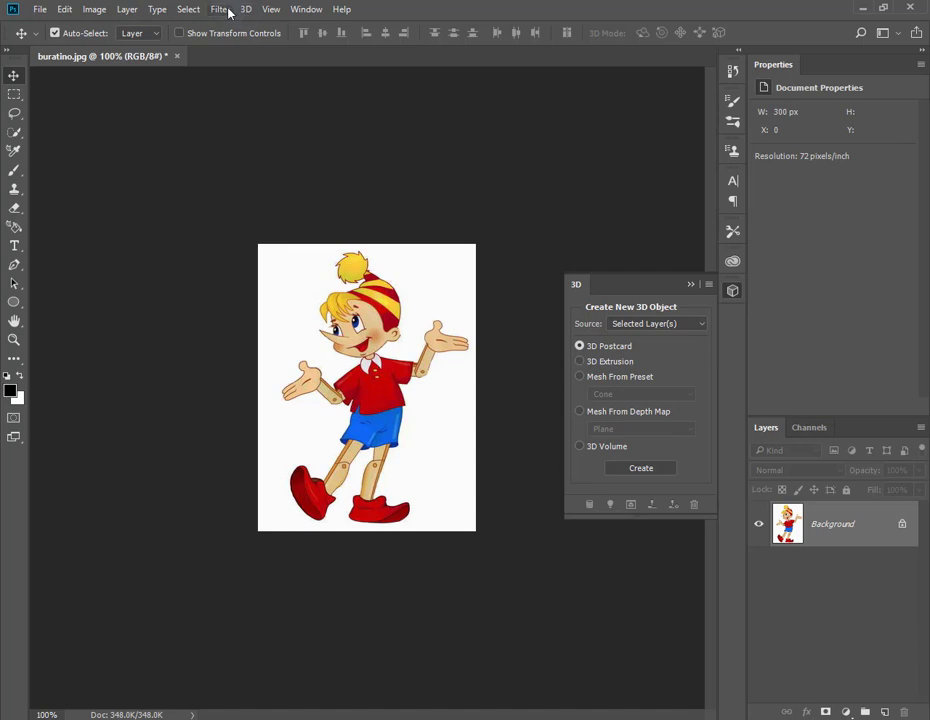
# Open Filter > 3D > Generate Normal Map and move its dialog aside to reveal the canvas
pyautogui.click(220, 9)
pyautogui.moveTo(300, 155)
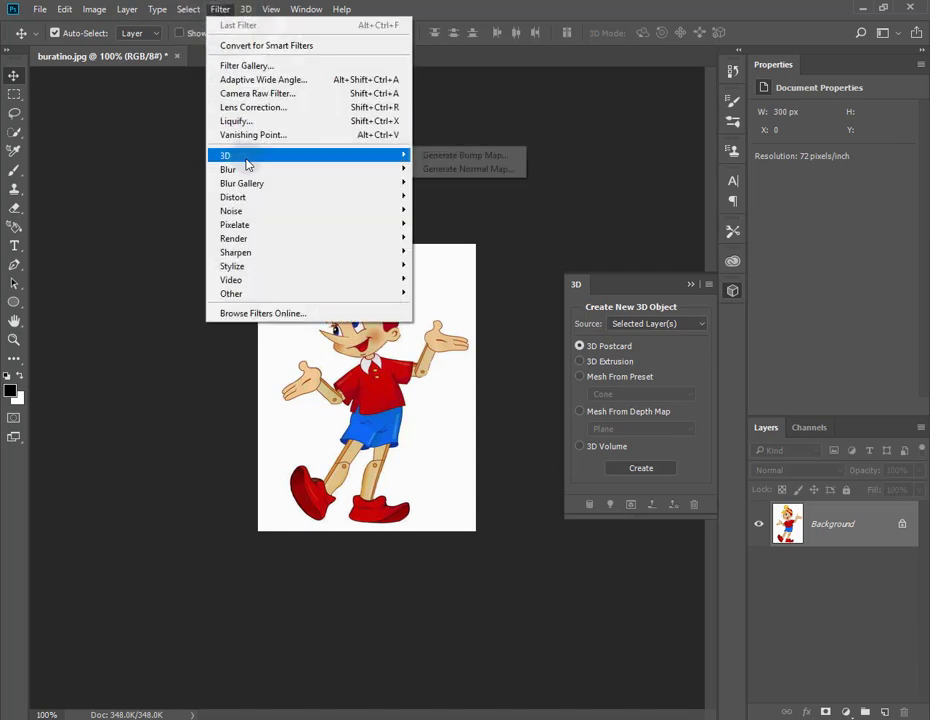
pyautogui.click(449, 170)
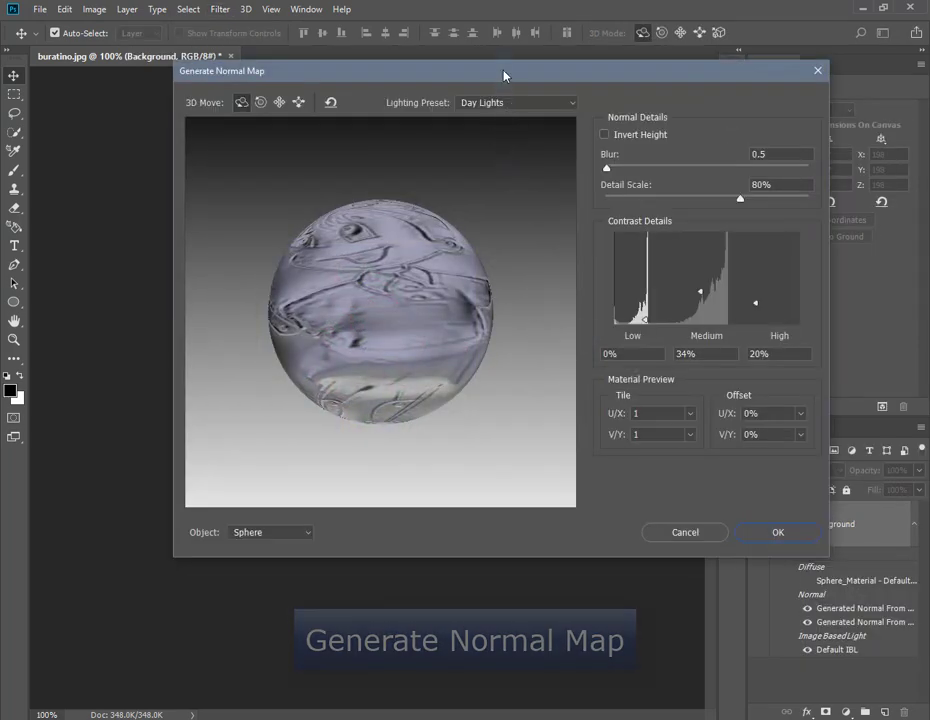
pyautogui.moveTo(504, 76)
pyautogui.mouseDown()
pyautogui.moveTo(492, 95)
pyautogui.moveTo(488, 156)
pyautogui.moveTo(820, 78)
pyautogui.mouseUp()
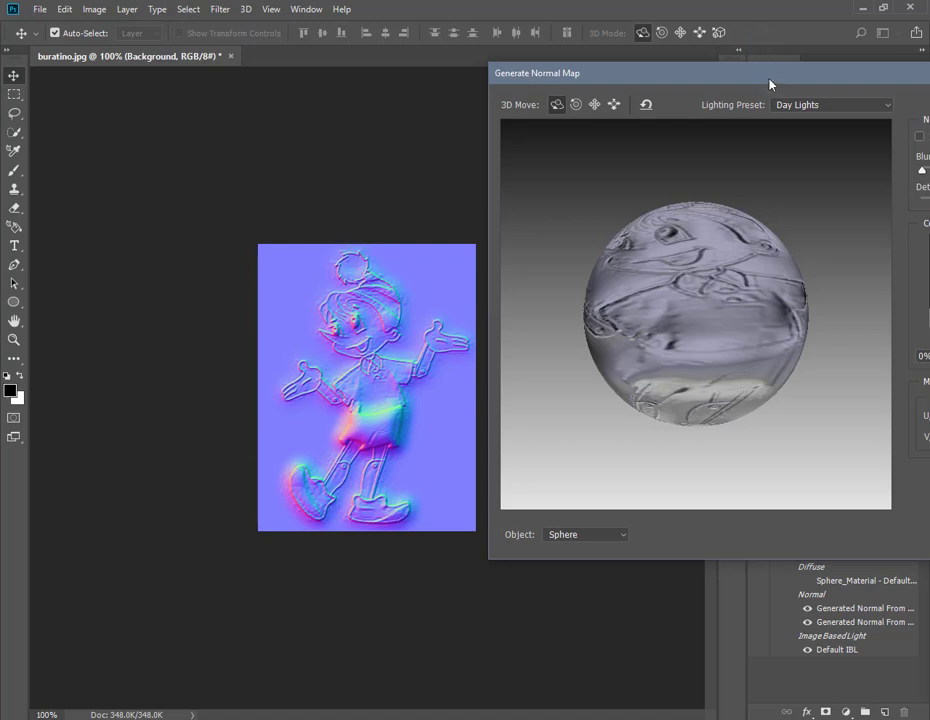
# Set the normal map Detail Scale to 35%, Medium contrast 34% and High contrast to 76%
pyautogui.moveTo(770, 84)
pyautogui.mouseDown()
pyautogui.moveTo(752, 79)
pyautogui.moveTo(457, 143)
pyautogui.moveTo(407, 275)
pyautogui.moveTo(375, 308)
pyautogui.mouseUp()
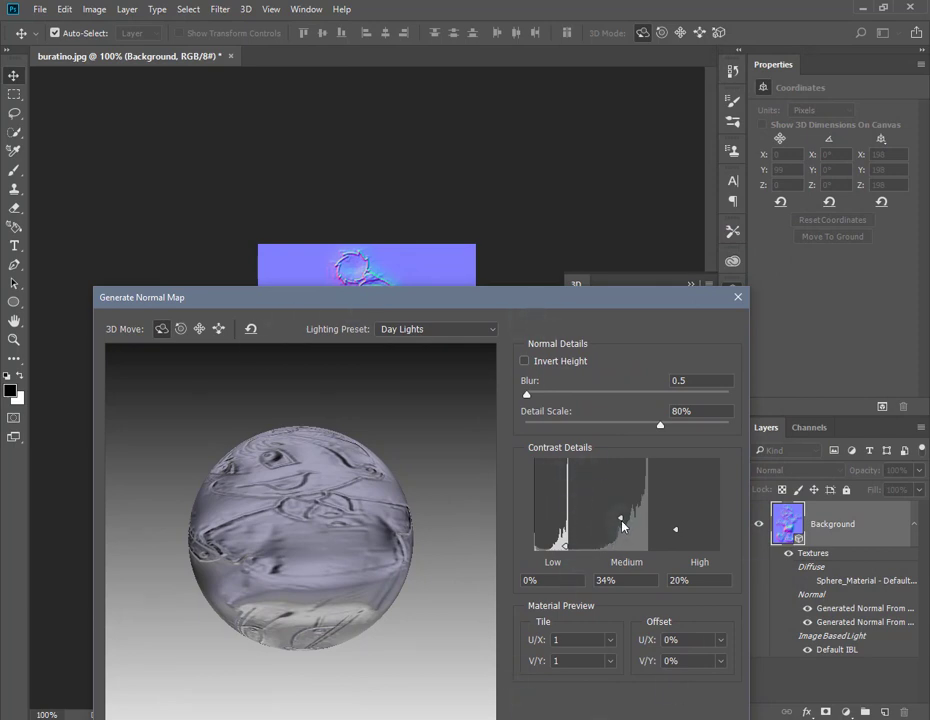
pyautogui.moveTo(621, 525); pyautogui.dragTo(621, 520)
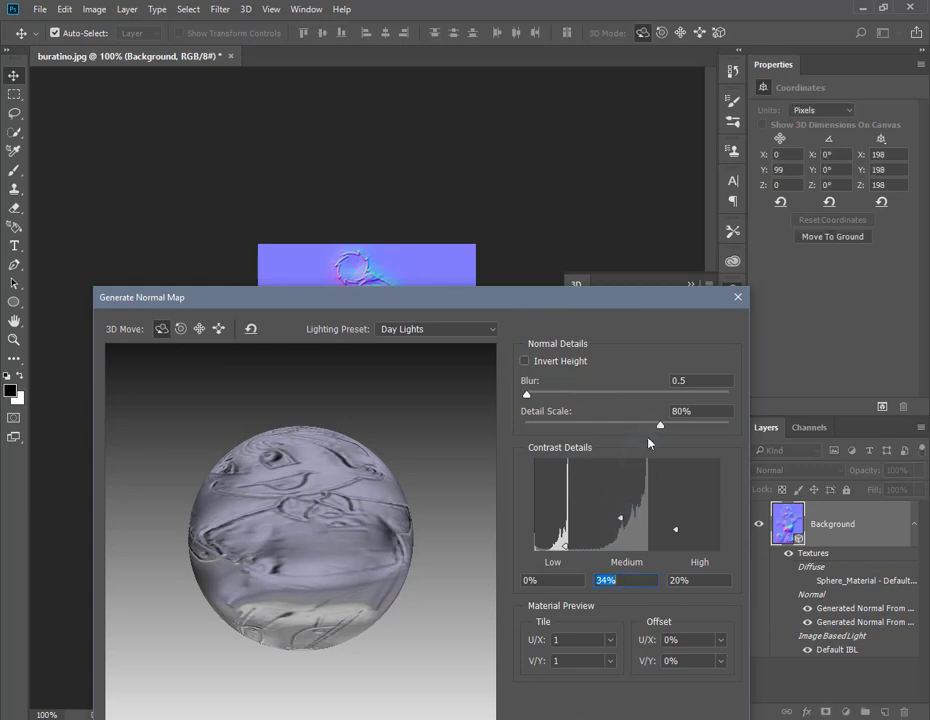
pyautogui.moveTo(661, 425); pyautogui.dragTo(585, 425)
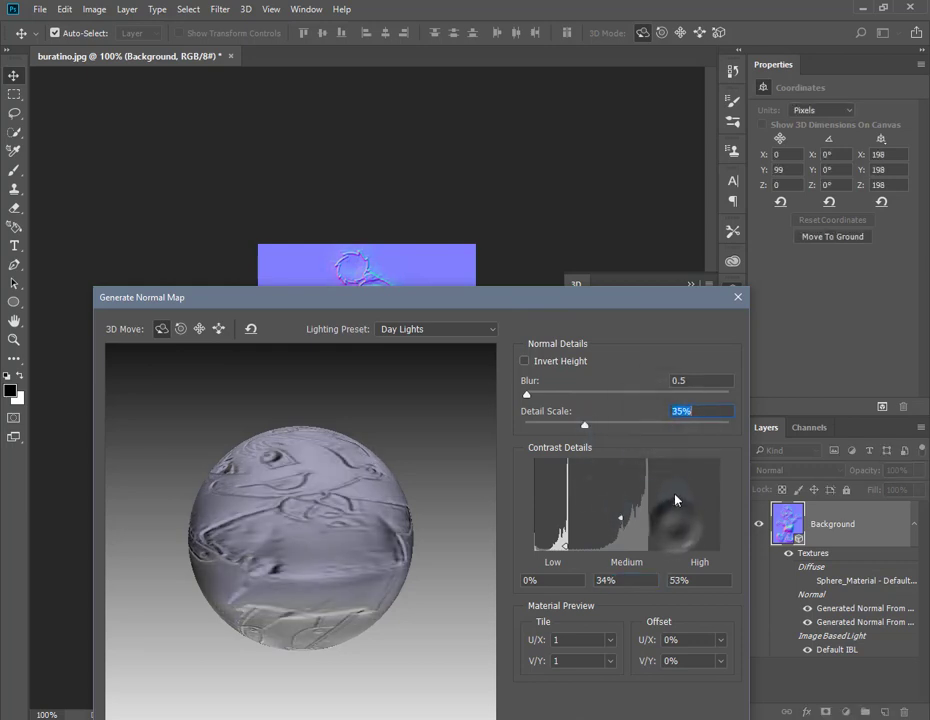
pyautogui.moveTo(676, 531); pyautogui.dragTo(675, 483)
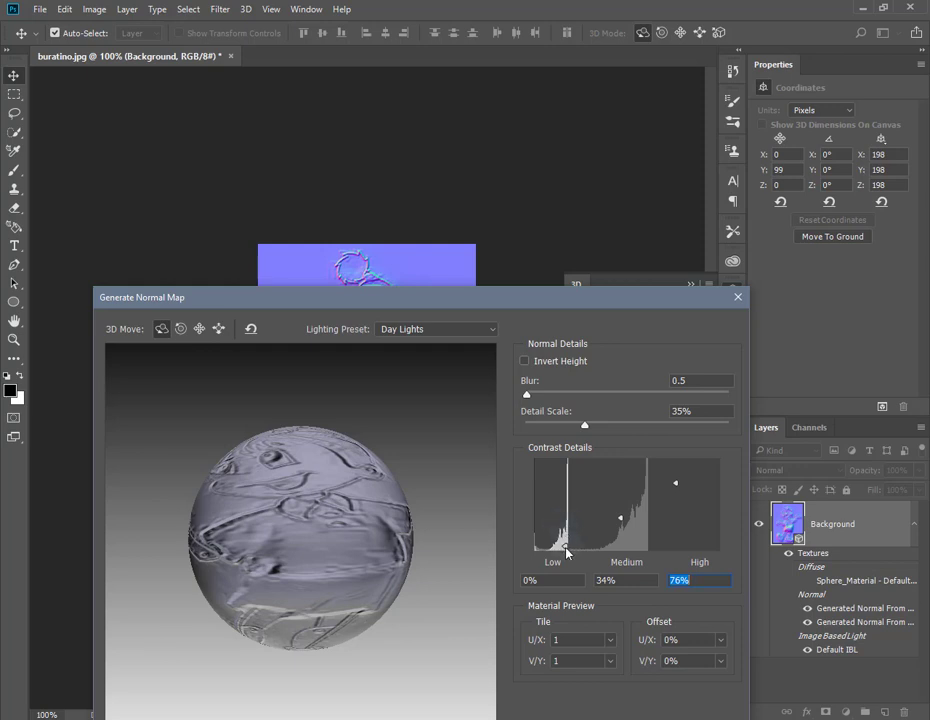
pyautogui.moveTo(568, 546)
pyautogui.mouseDown()
pyautogui.moveTo(572, 474)
pyautogui.moveTo(566, 548)
pyautogui.mouseUp()
# Preview the normal map on Cube Wrap and apply it to the image
pyautogui.moveTo(597, 303)
pyautogui.mouseDown()
pyautogui.moveTo(822, 71)
pyautogui.moveTo(847, 61)
pyautogui.mouseUp()
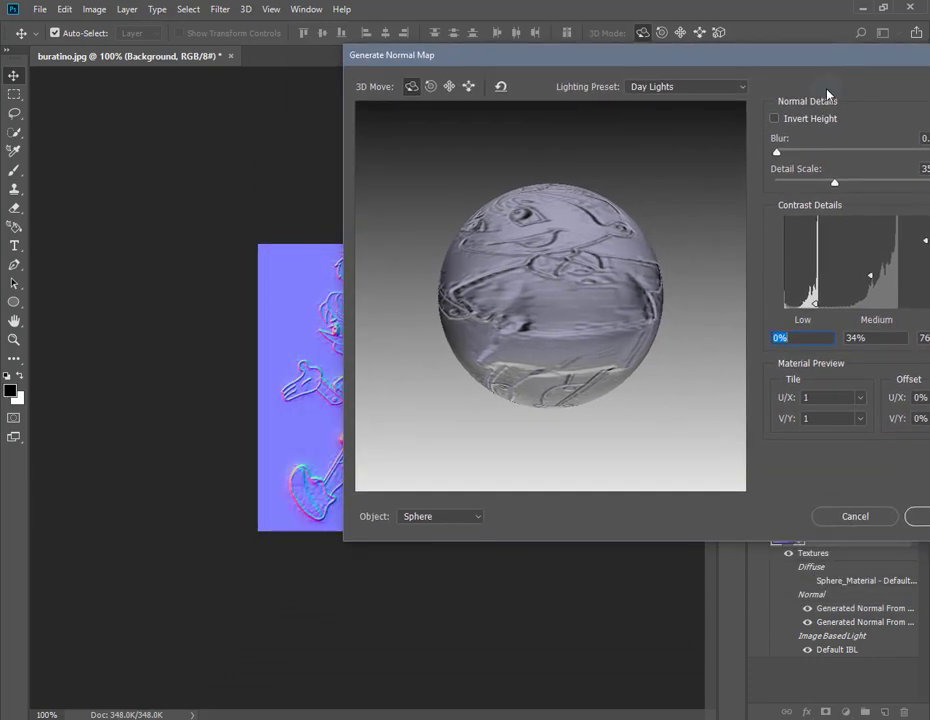
pyautogui.click(476, 517)
pyautogui.click(476, 545)
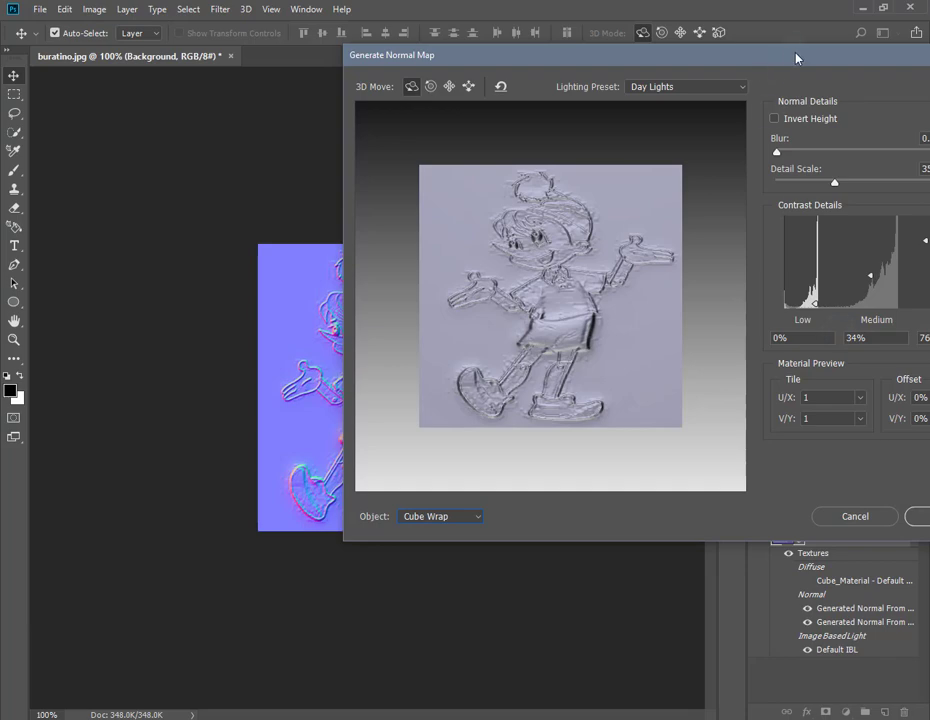
pyautogui.moveTo(797, 58); pyautogui.dragTo(596, 67)
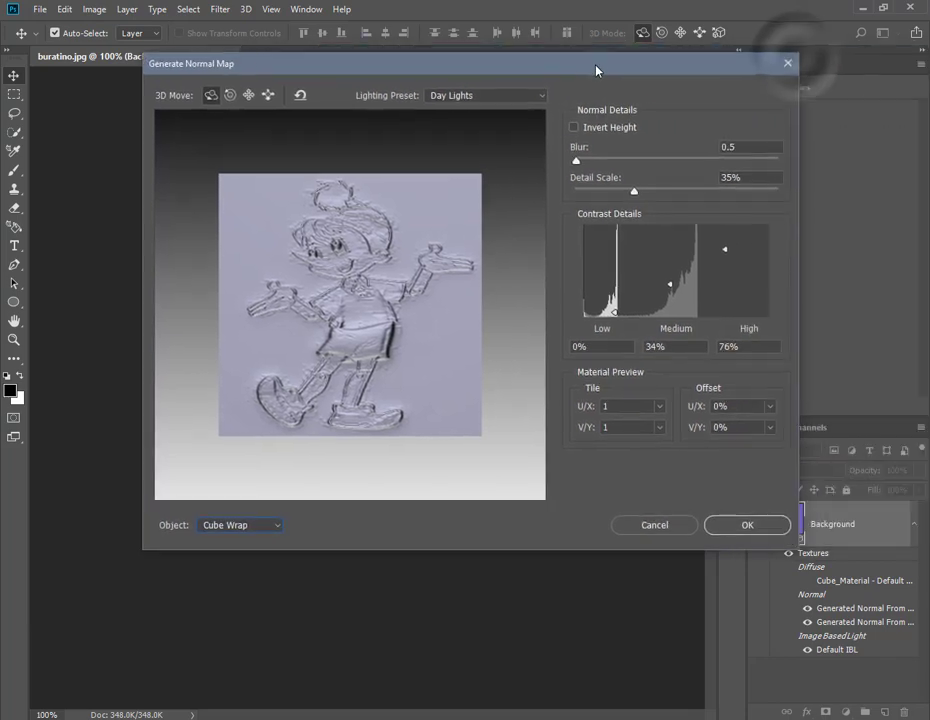
pyautogui.click(748, 525)
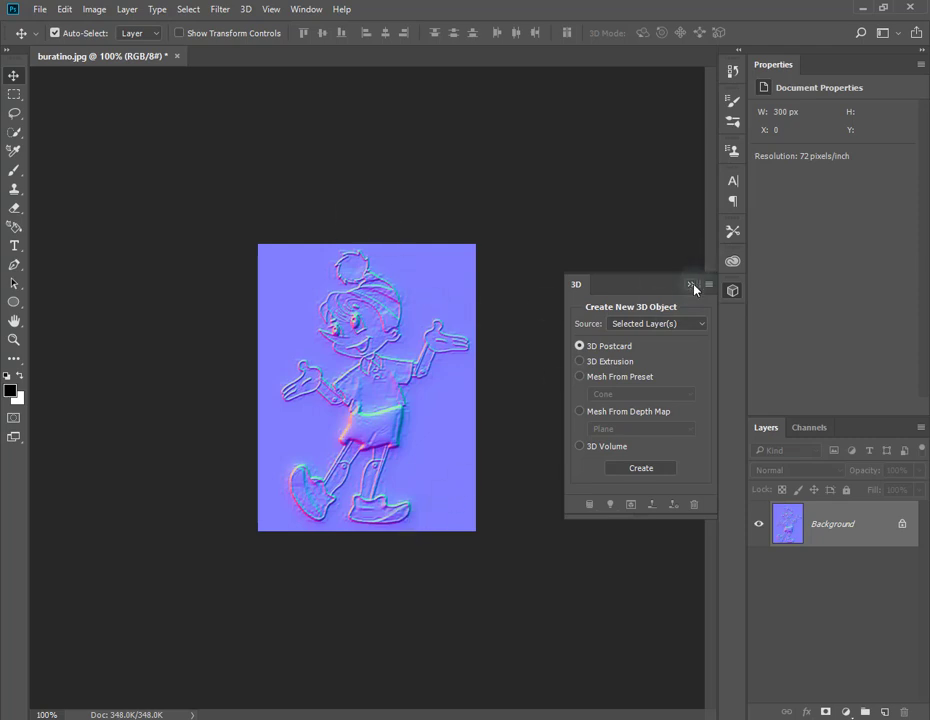
# Revert to the buratino.jpg history snapshot and create a Cube Wrap preset mesh from the layer
pyautogui.click(733, 75)
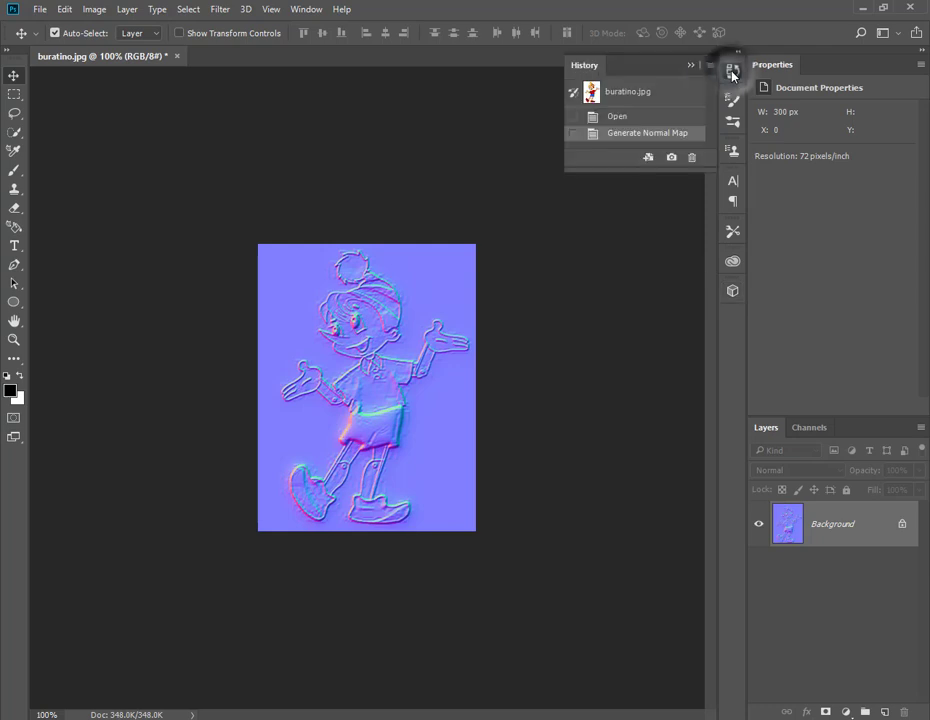
pyautogui.click(648, 91)
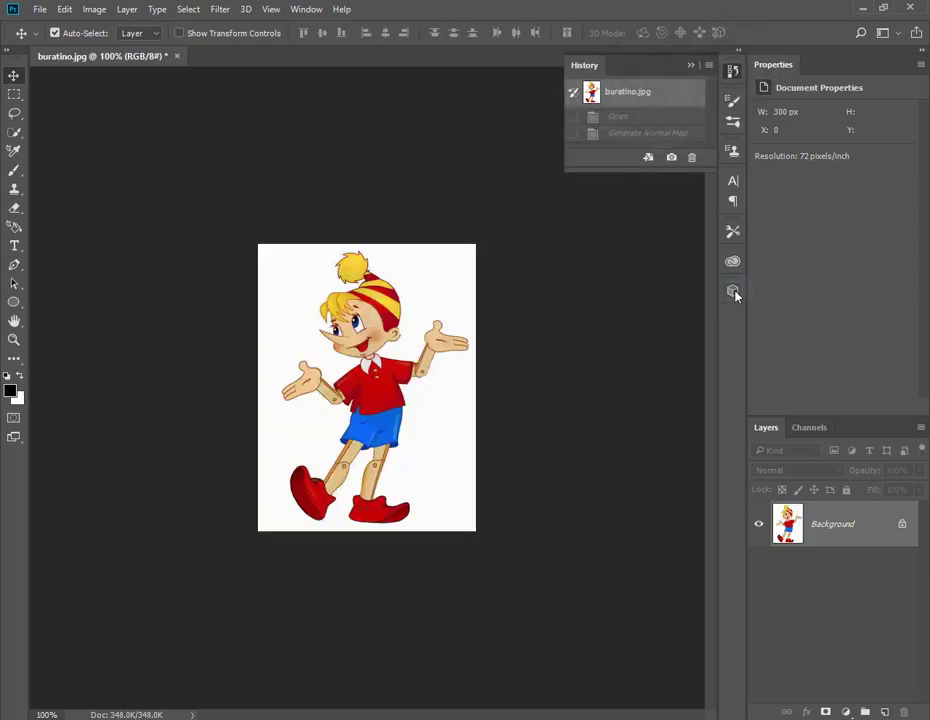
pyautogui.click(733, 290)
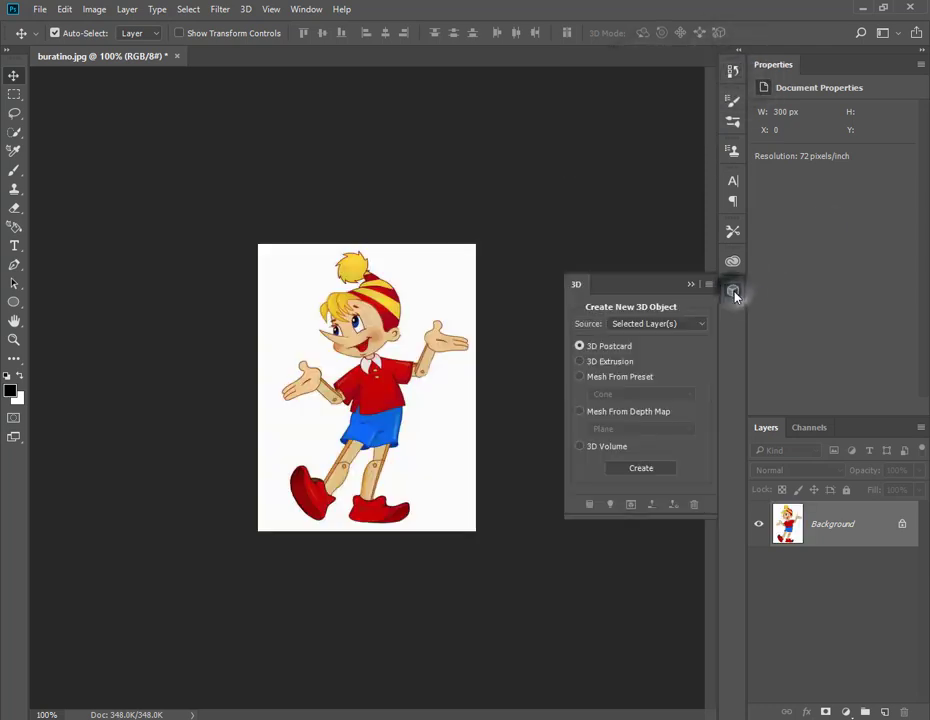
pyautogui.click(580, 376)
pyautogui.click(686, 395)
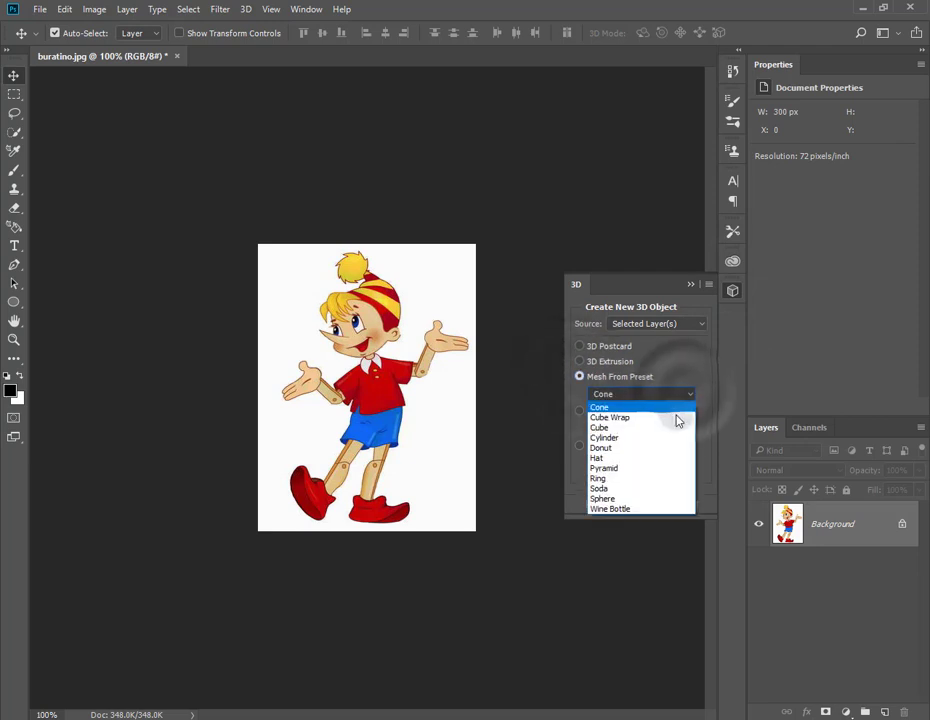
pyautogui.click(676, 419)
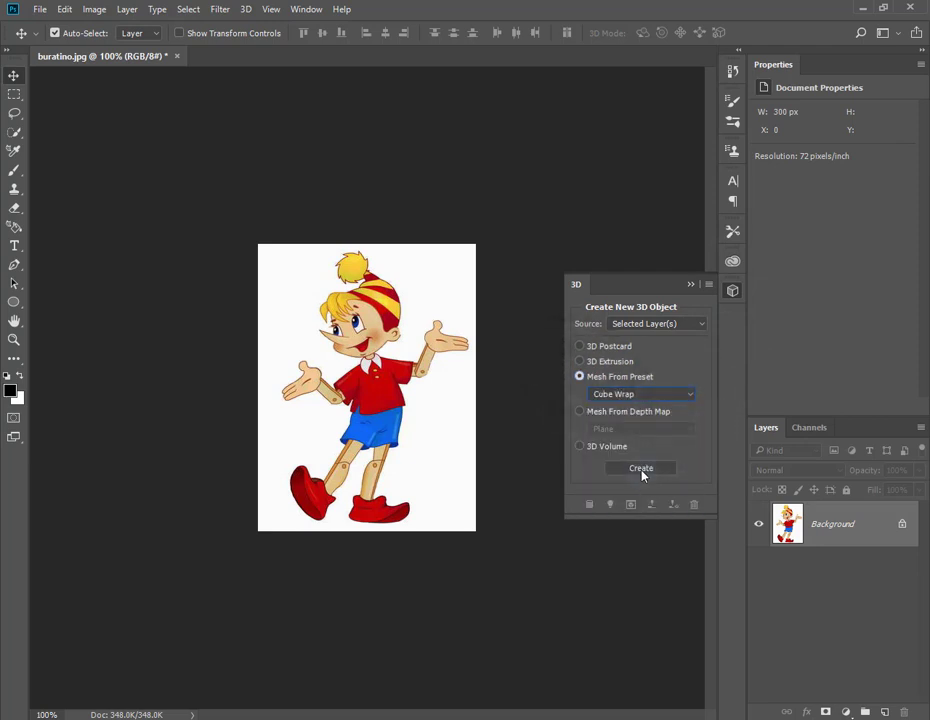
pyautogui.click(642, 476)
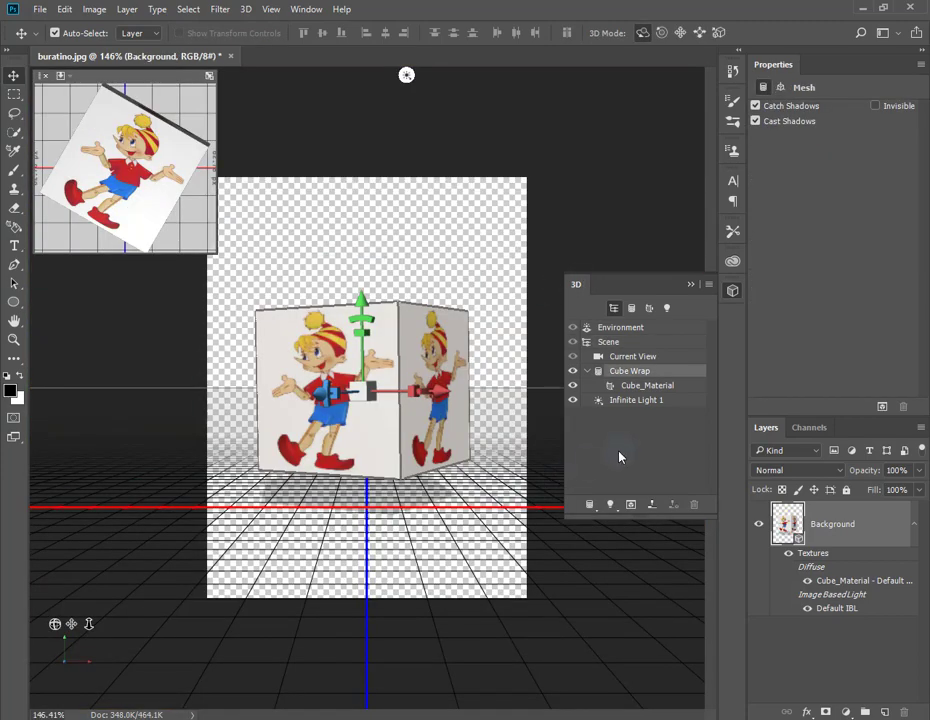
# Select Cube_Material and inspect its Diffuse, Bump and Normal texture menus
pyautogui.click(648, 386)
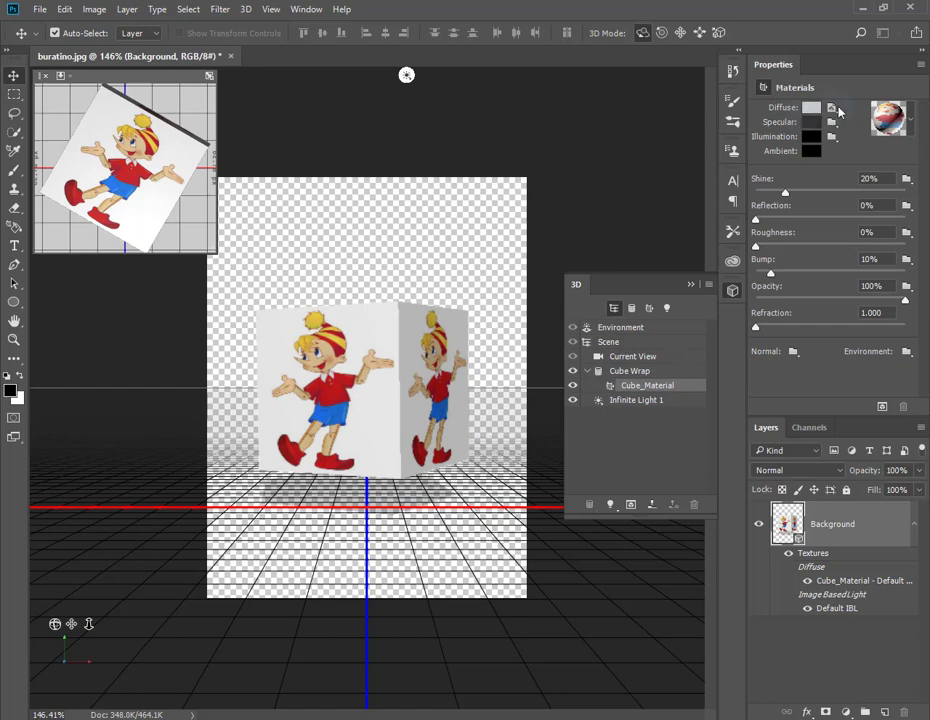
pyautogui.click(832, 109)
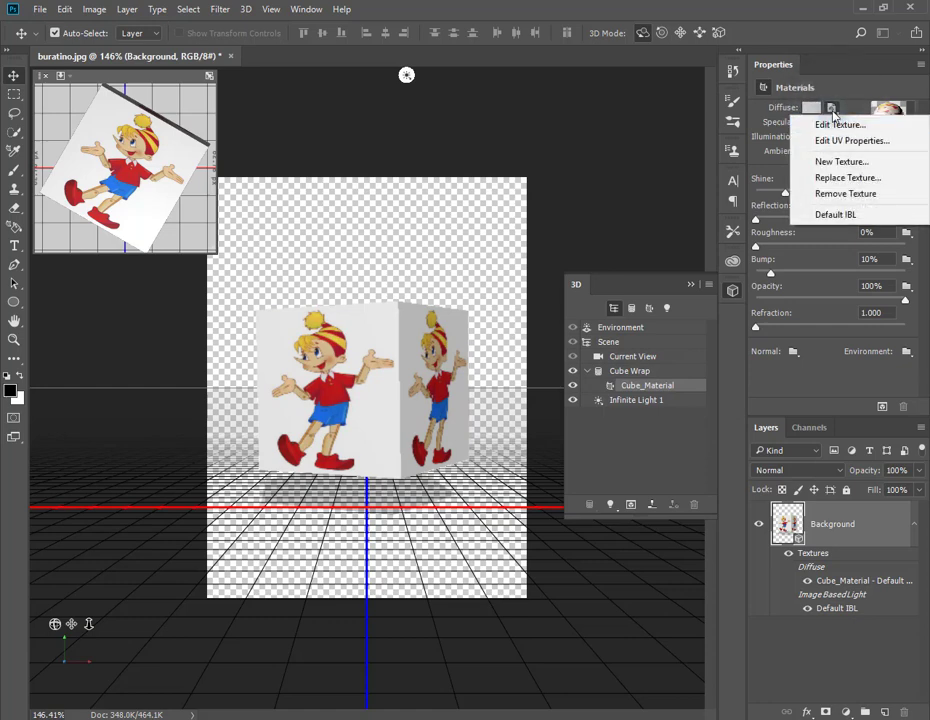
pyautogui.press('Escape')
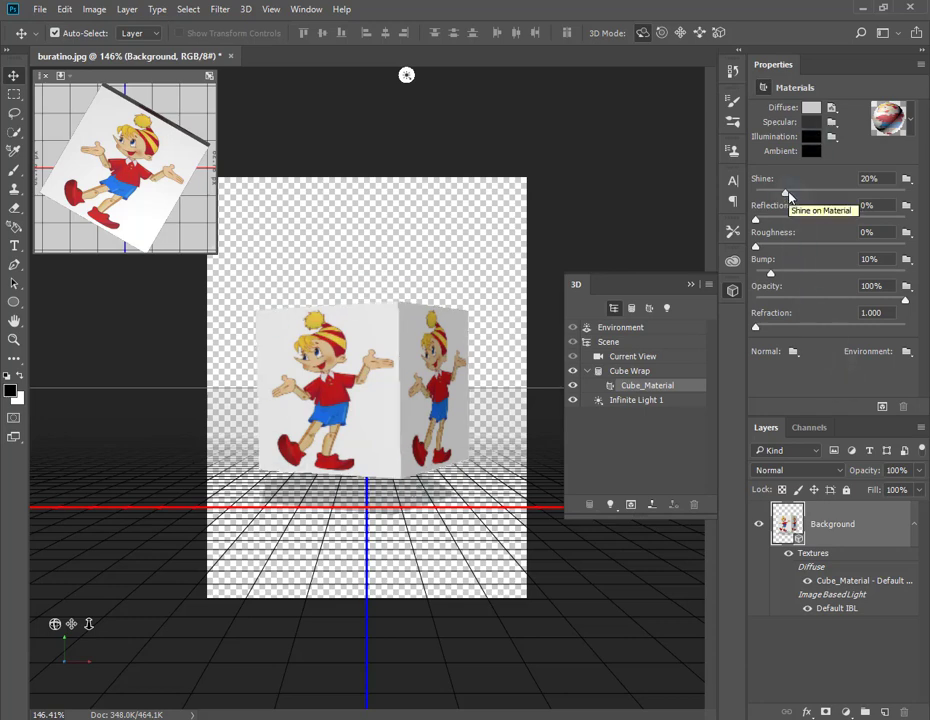
pyautogui.click(906, 259)
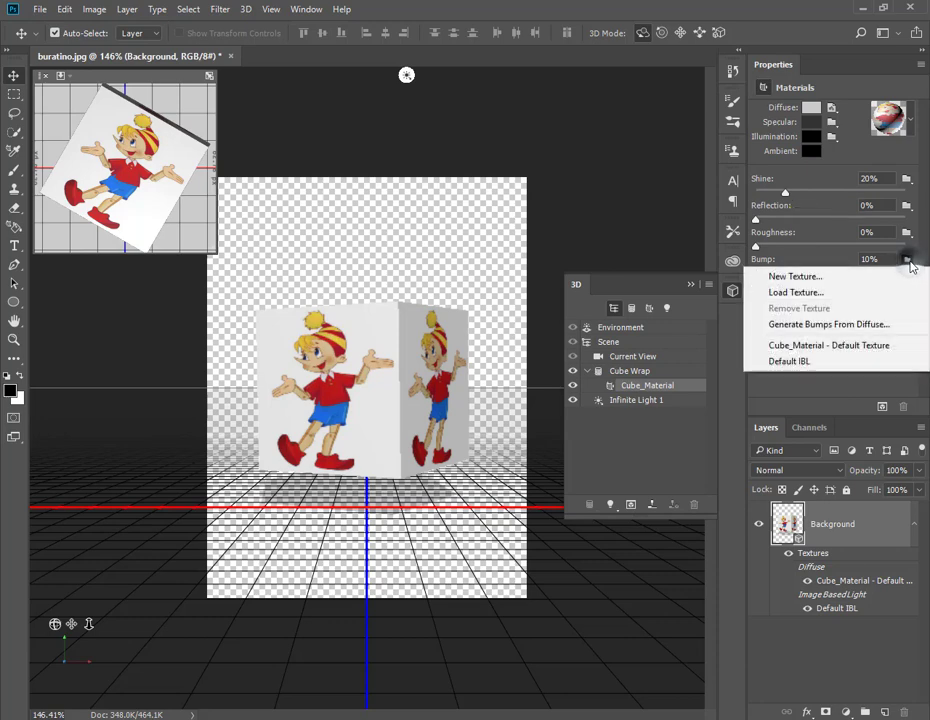
pyautogui.click(825, 388)
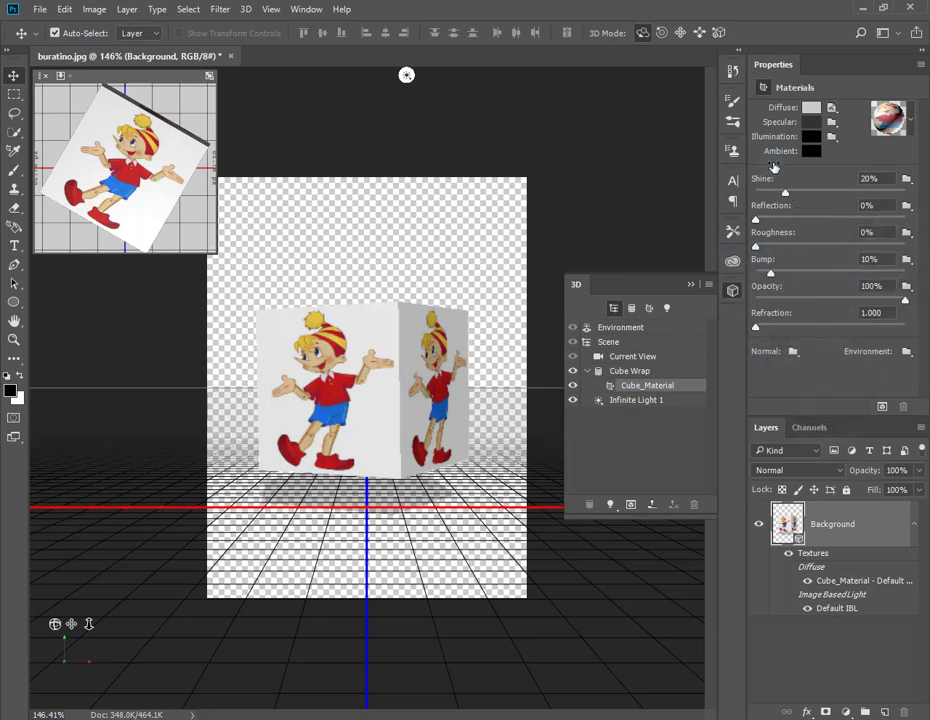
pyautogui.click(793, 351)
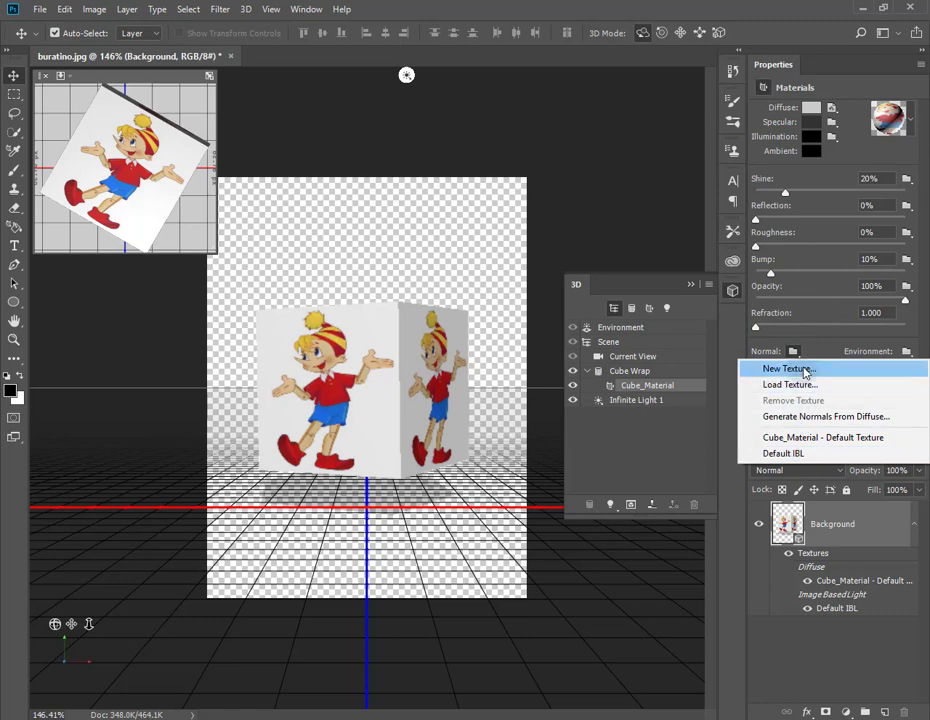
pyautogui.click(789, 369)
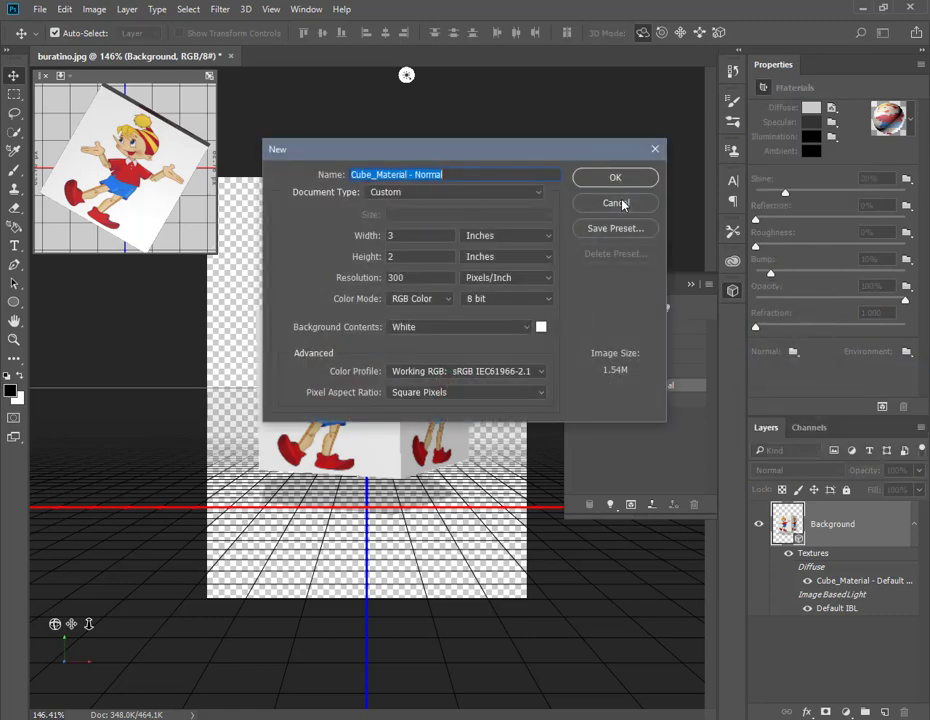
pyautogui.click(616, 203)
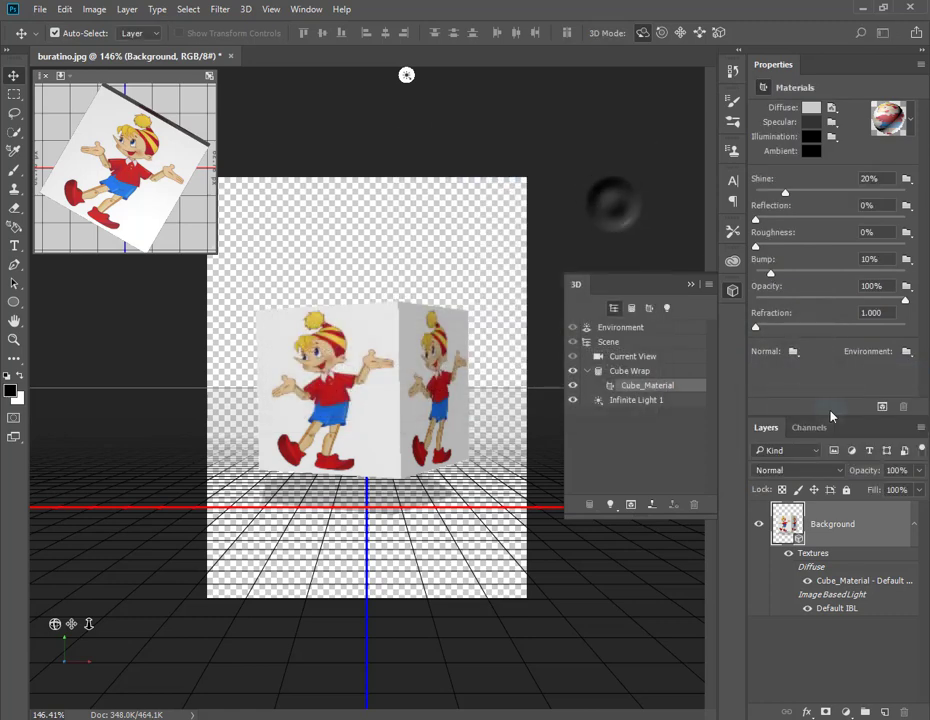
pyautogui.click(793, 351)
pyautogui.click(799, 393)
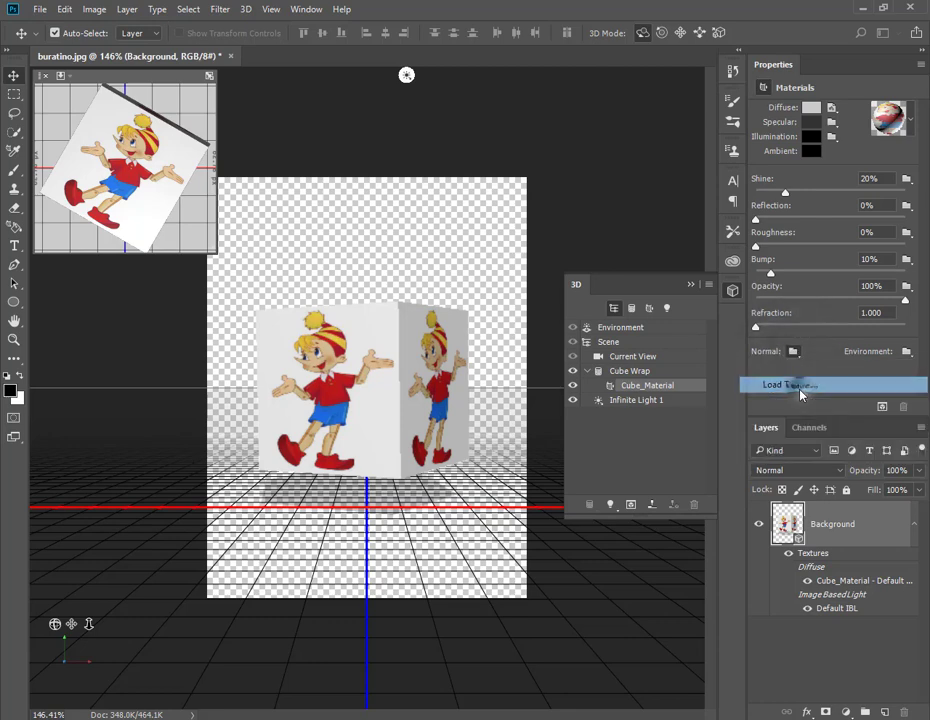
pyautogui.click(321, 215)
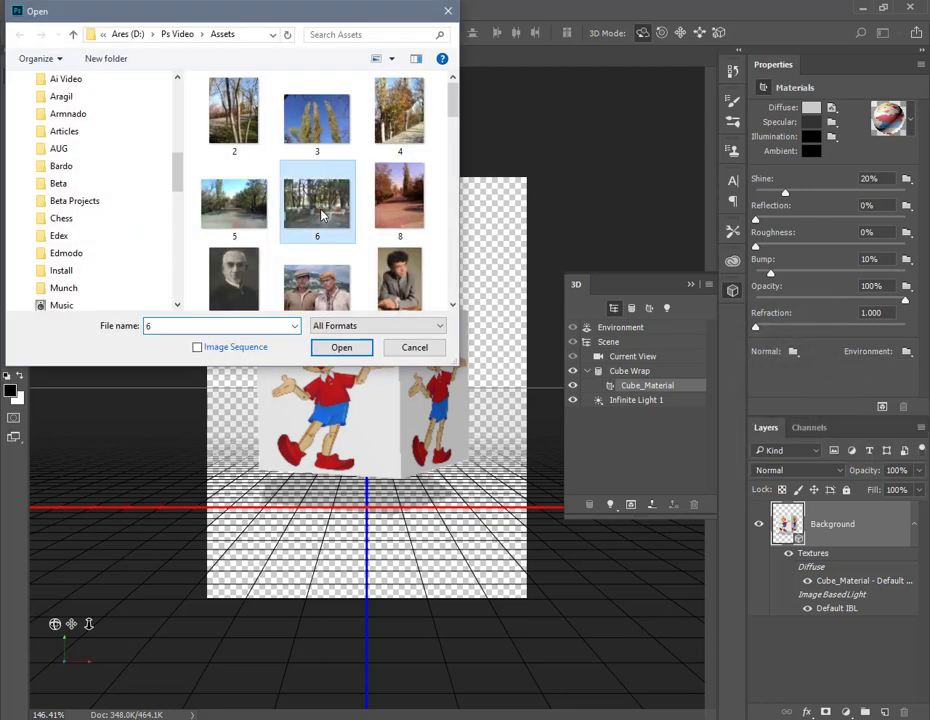
pyautogui.click(350, 348)
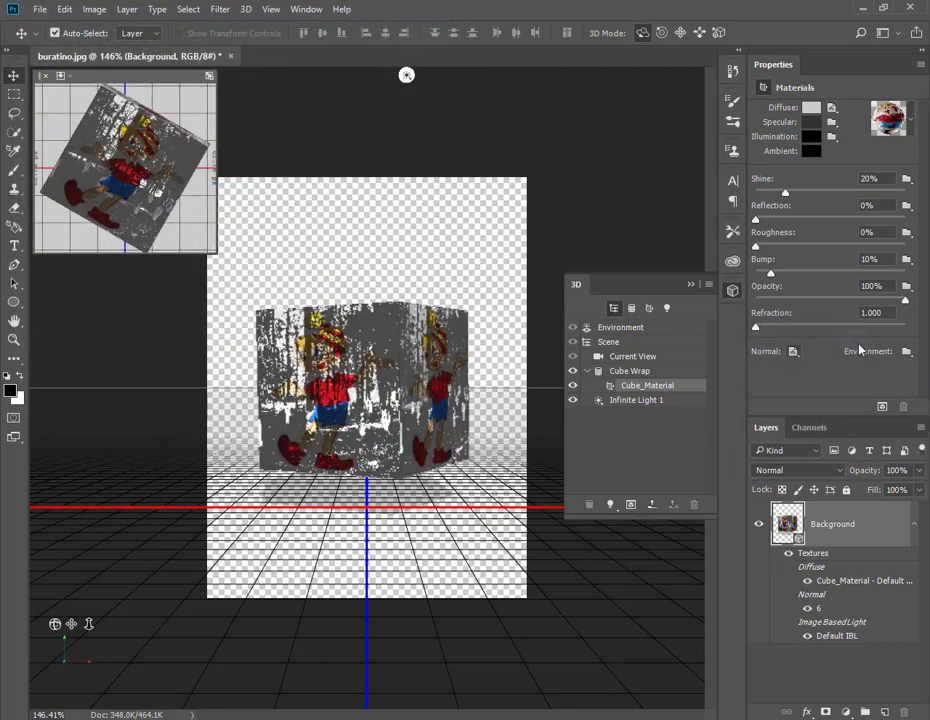
pyautogui.click(794, 353)
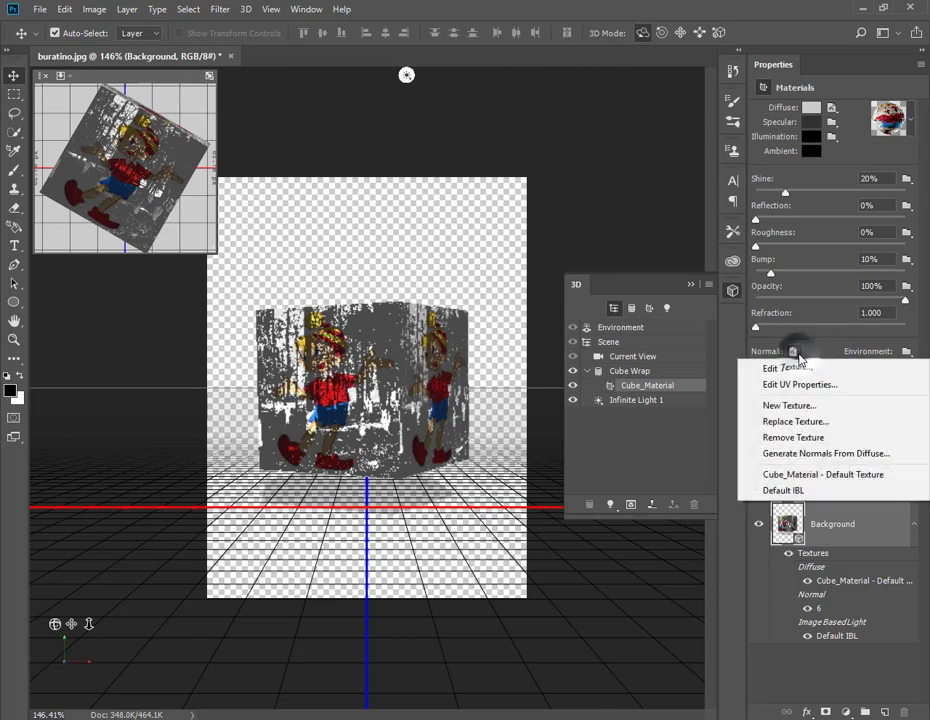
pyautogui.click(805, 422)
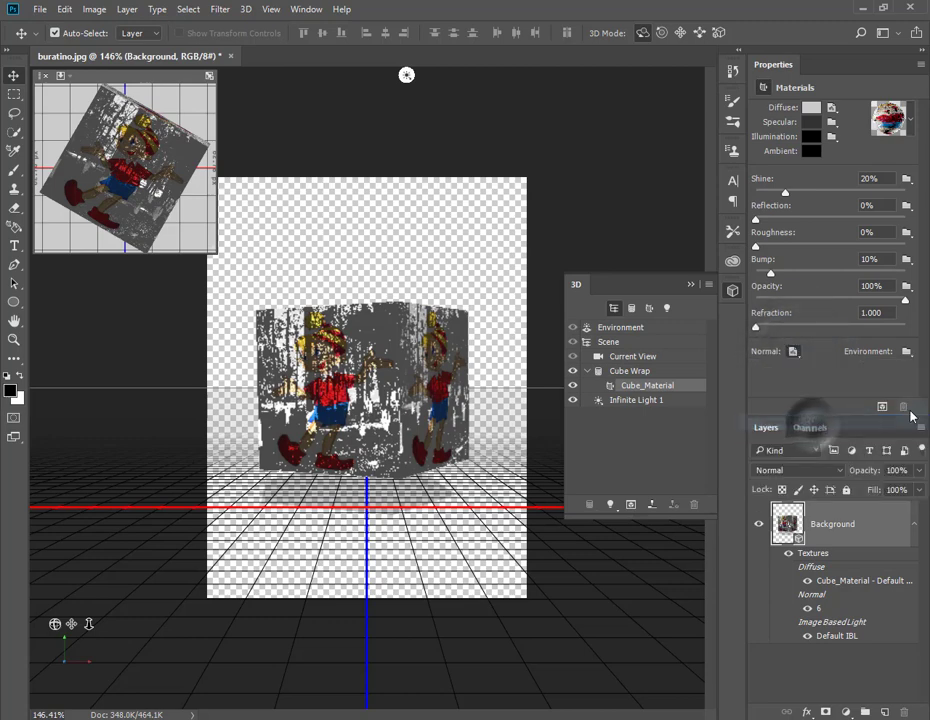
pyautogui.click(398, 205)
pyautogui.click(341, 347)
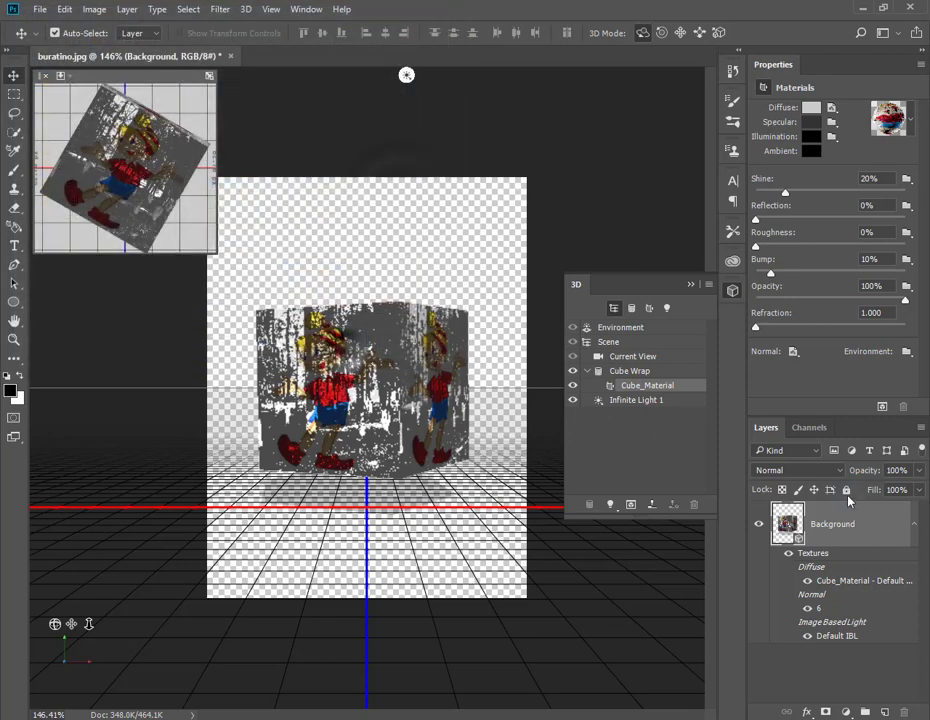
pyautogui.click(798, 352)
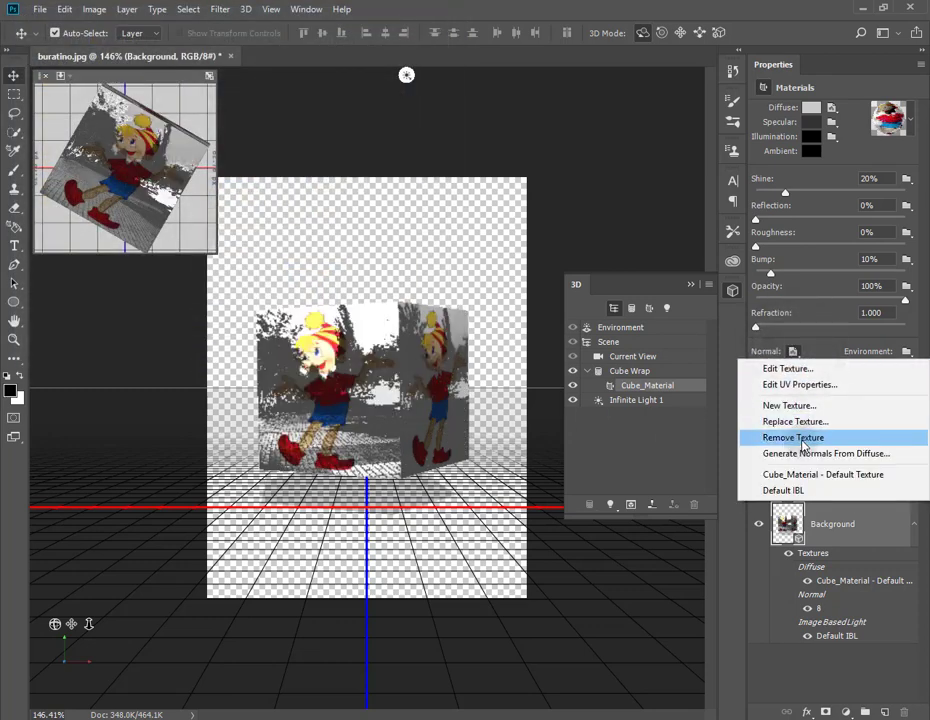
pyautogui.click(803, 438)
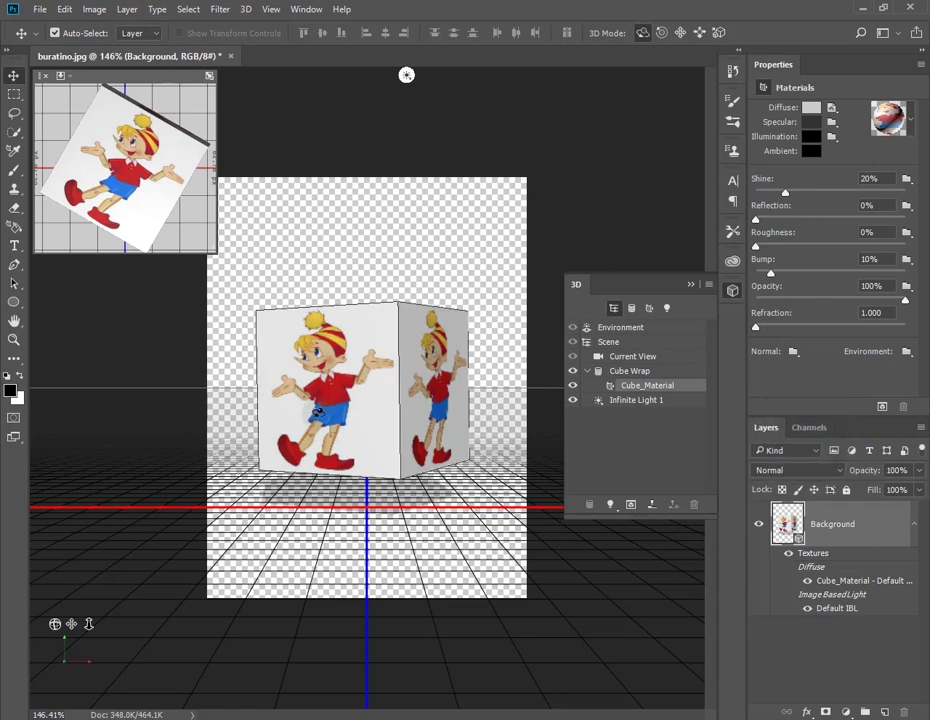
# Load image 6 from the Assets folder as the cube's normal texture
pyautogui.click(800, 354)
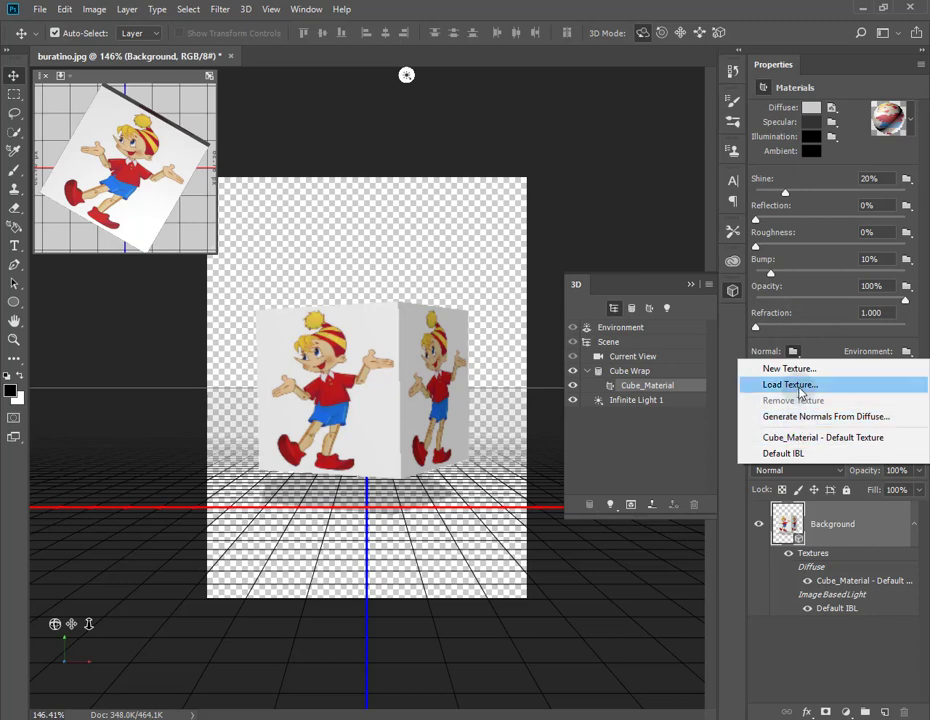
pyautogui.click(790, 385)
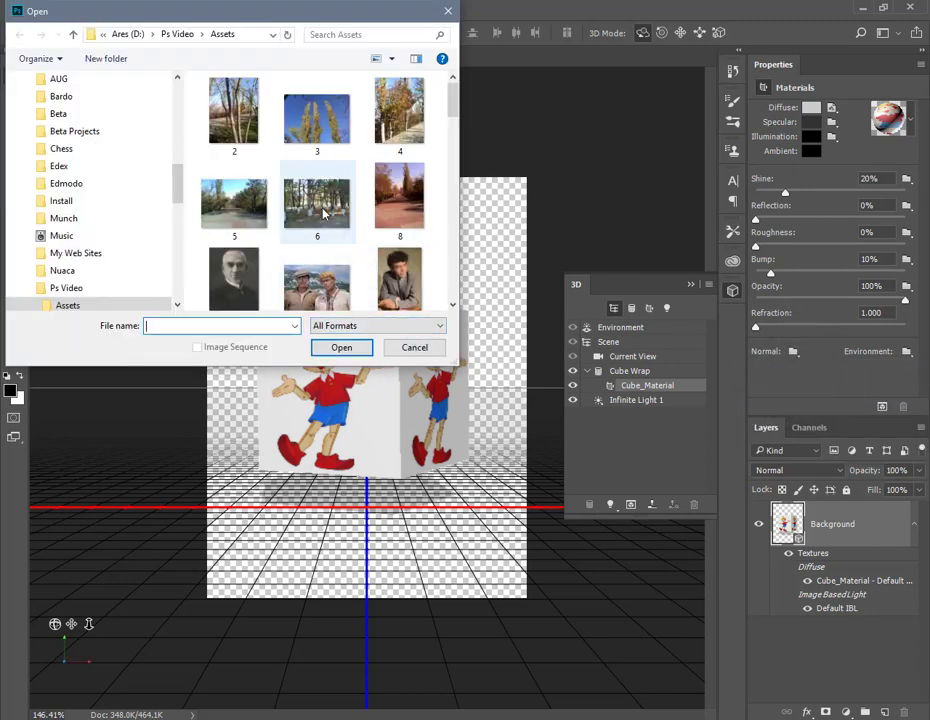
pyautogui.click(323, 212)
pyautogui.click(343, 347)
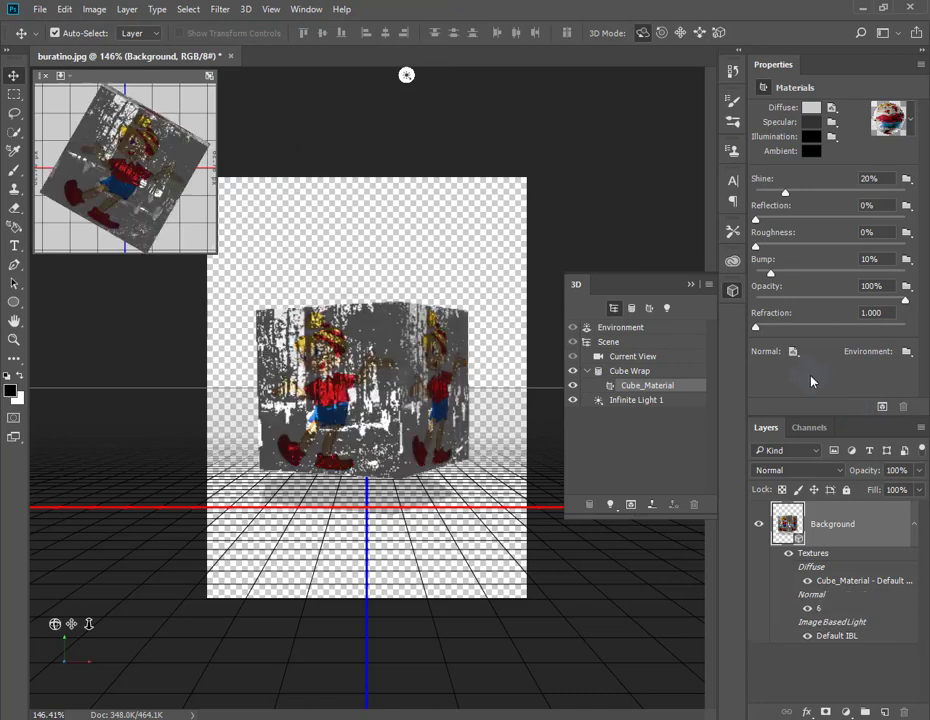
# Shrink the normal texture's U/X scale to 45.1% in UV Properties, then show Environment settings
pyautogui.click(793, 352)
pyautogui.click(800, 382)
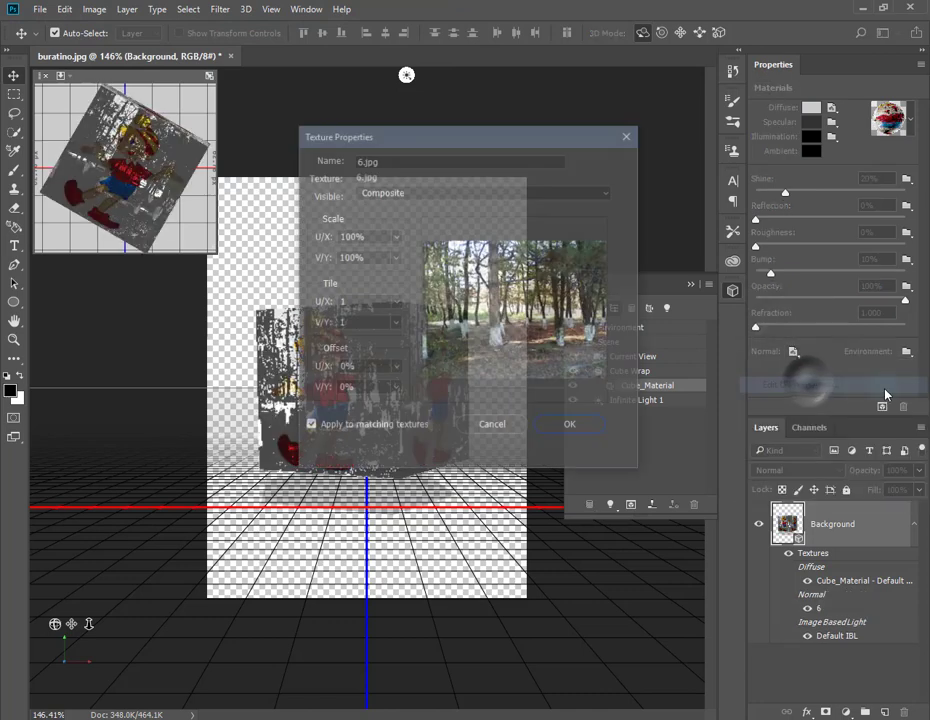
pyautogui.moveTo(511, 145); pyautogui.dragTo(678, 208)
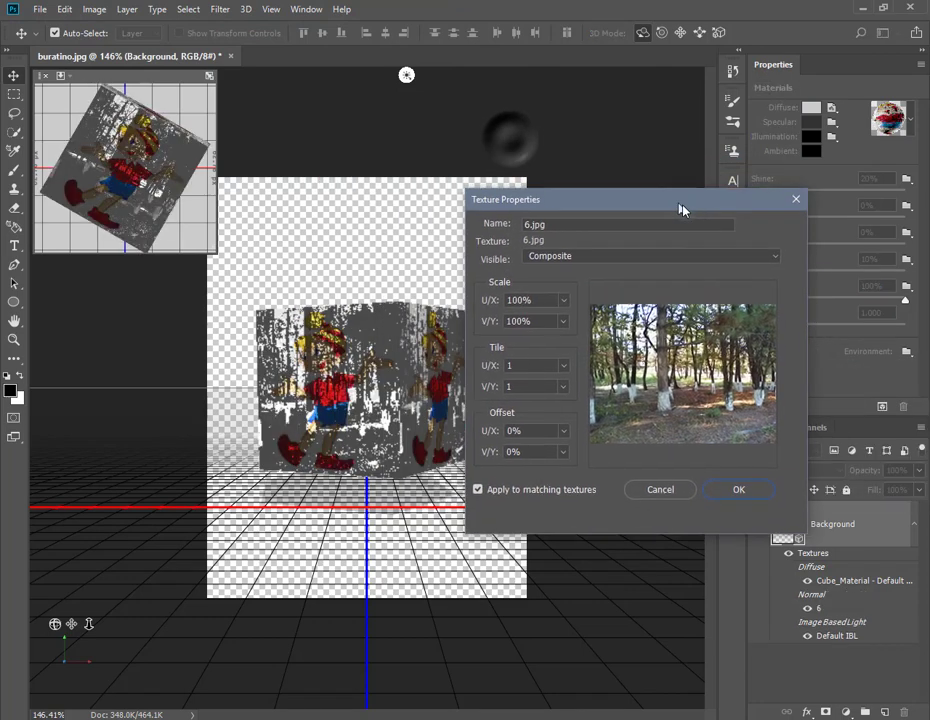
pyautogui.click(568, 302)
pyautogui.moveTo(580, 322); pyautogui.dragTo(562, 321)
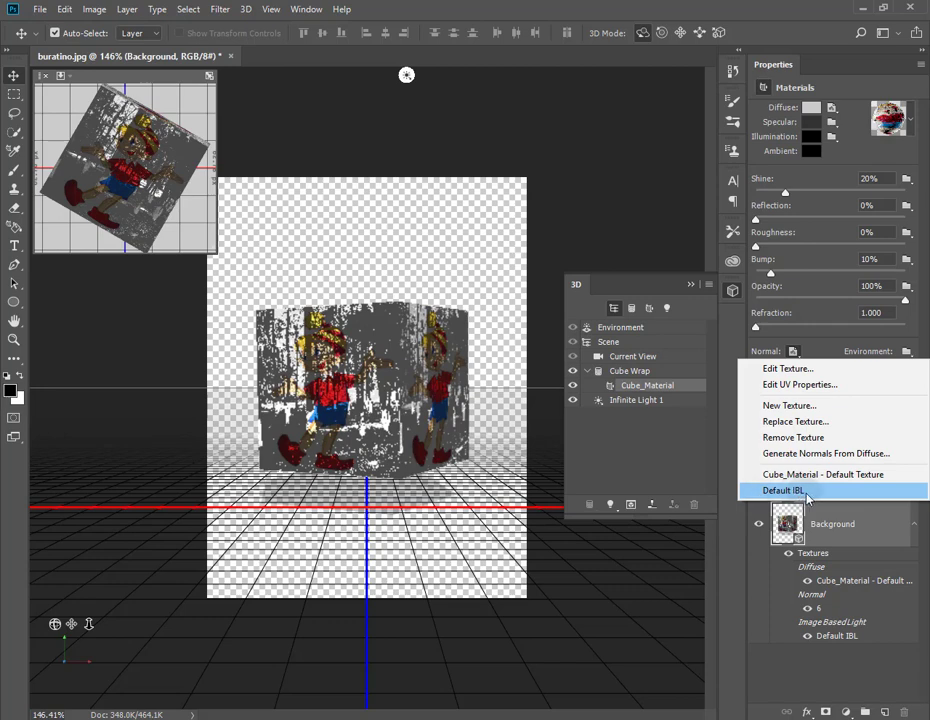
pyautogui.click(643, 326)
pyautogui.click(660, 326)
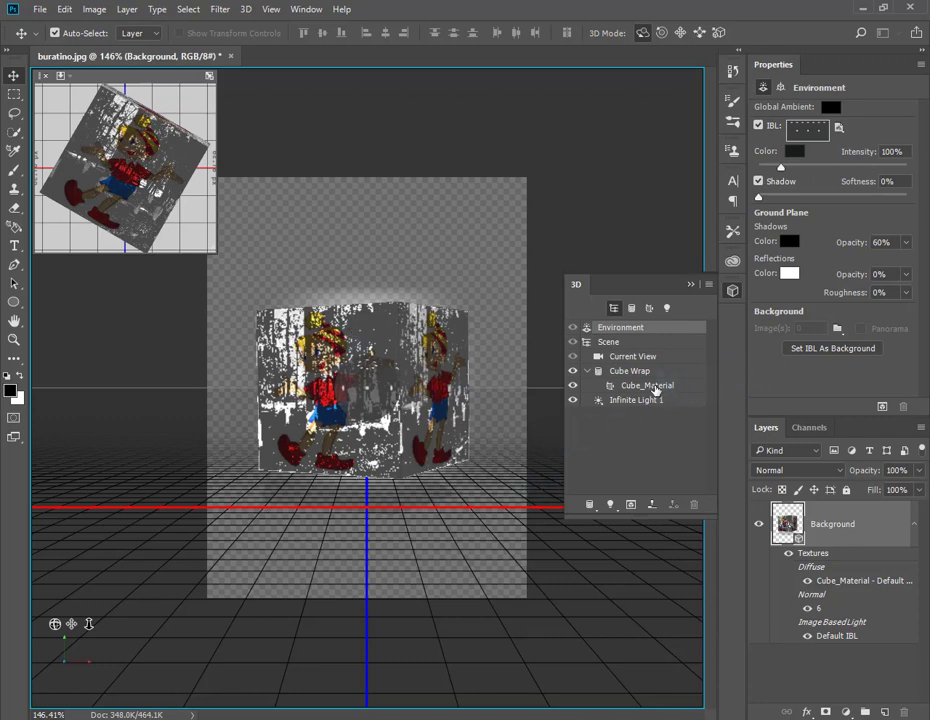
# Select Cube_Material and remove its image 6 normal texture
pyautogui.click(630, 371)
pyautogui.click(648, 385)
pyautogui.click(793, 351)
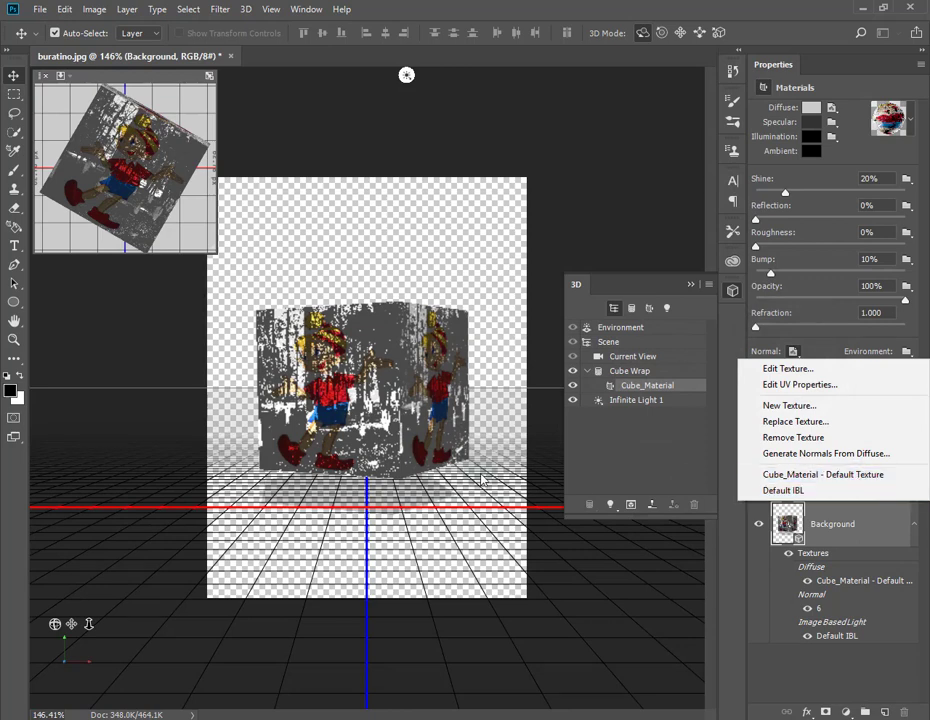
pyautogui.click(772, 474)
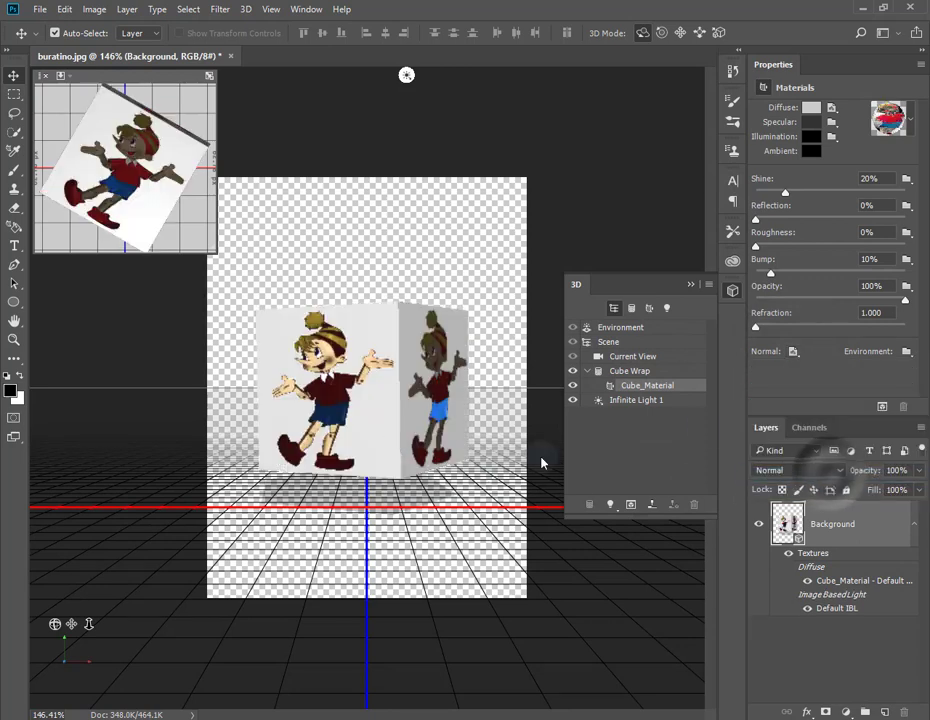
pyautogui.click(793, 351)
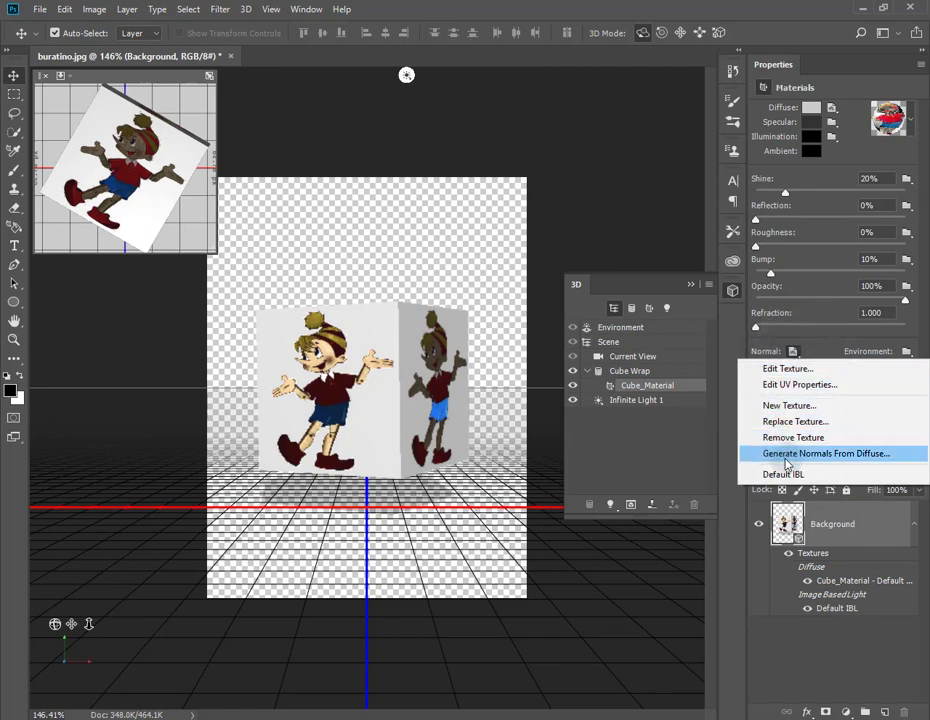
# Generate normals from the diffuse image, confirm replacement, and preview on Cube Wrap
pyautogui.click(885, 455)
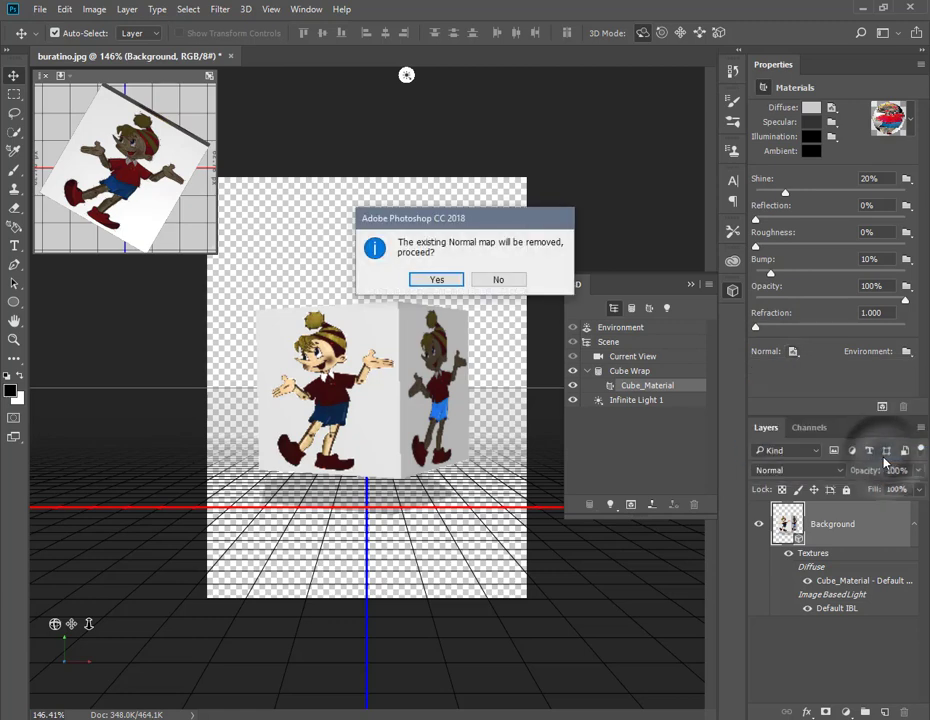
pyautogui.click(440, 280)
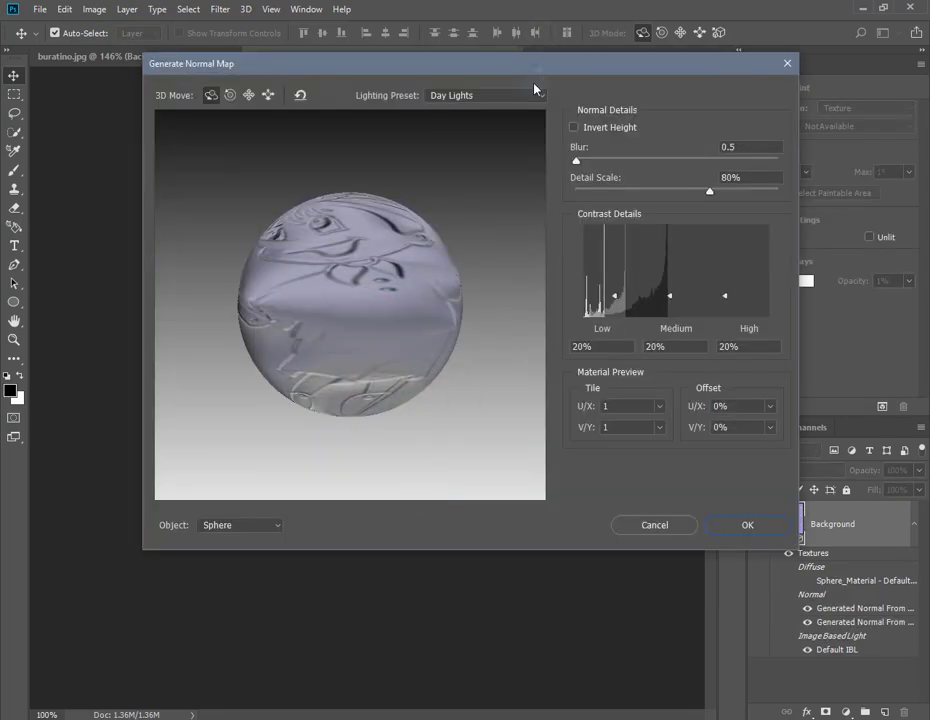
pyautogui.moveTo(537, 70); pyautogui.dragTo(480, 485)
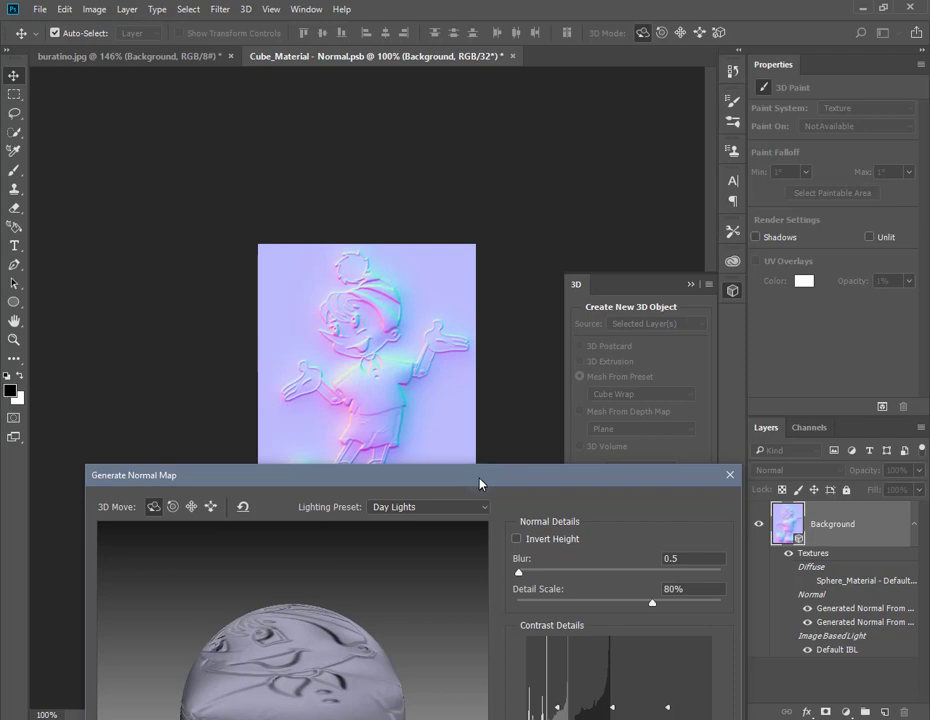
pyautogui.moveTo(480, 485); pyautogui.dragTo(788, 87)
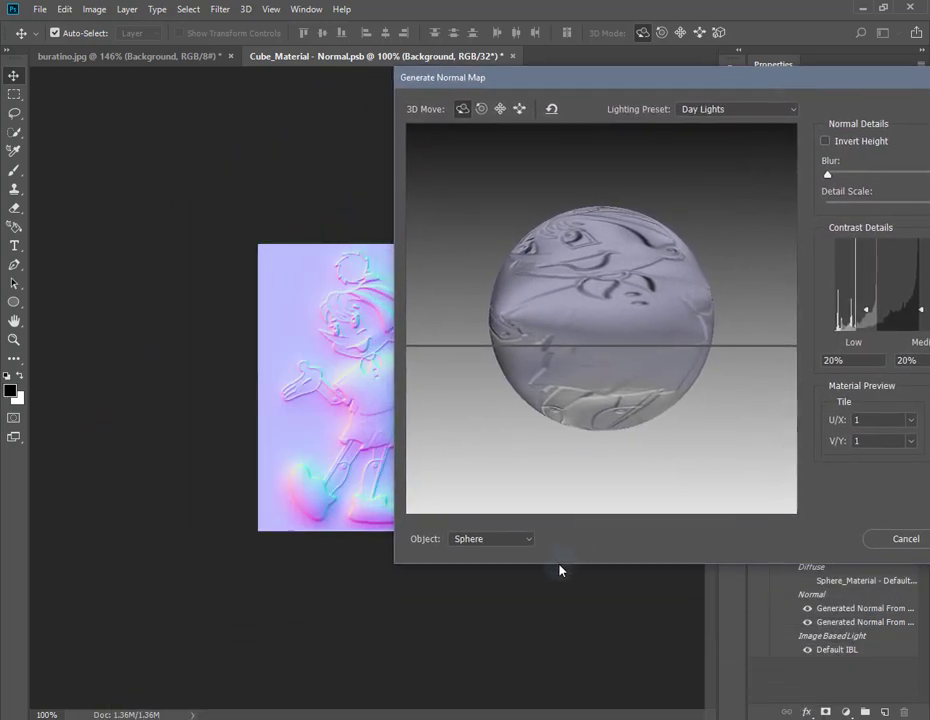
pyautogui.click(529, 540)
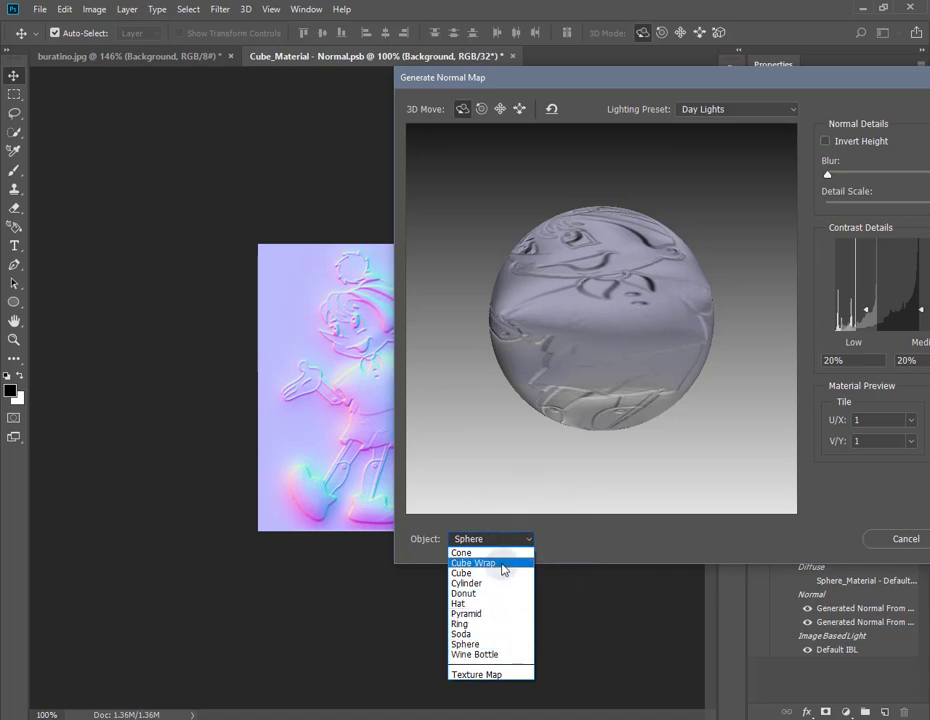
pyautogui.click(502, 563)
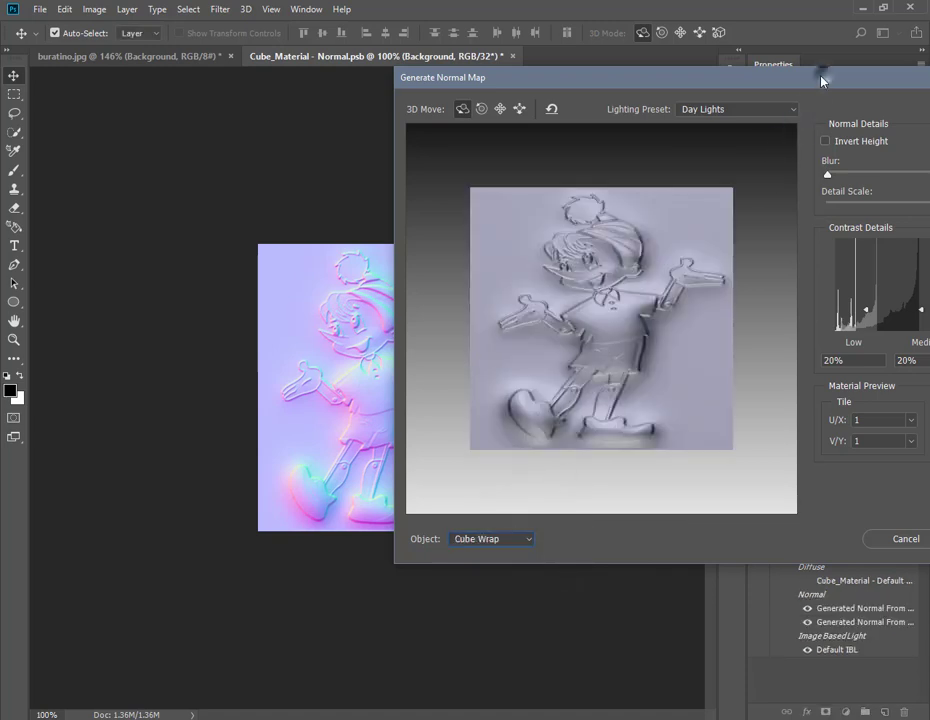
pyautogui.moveTo(826, 77); pyautogui.dragTo(555, 131)
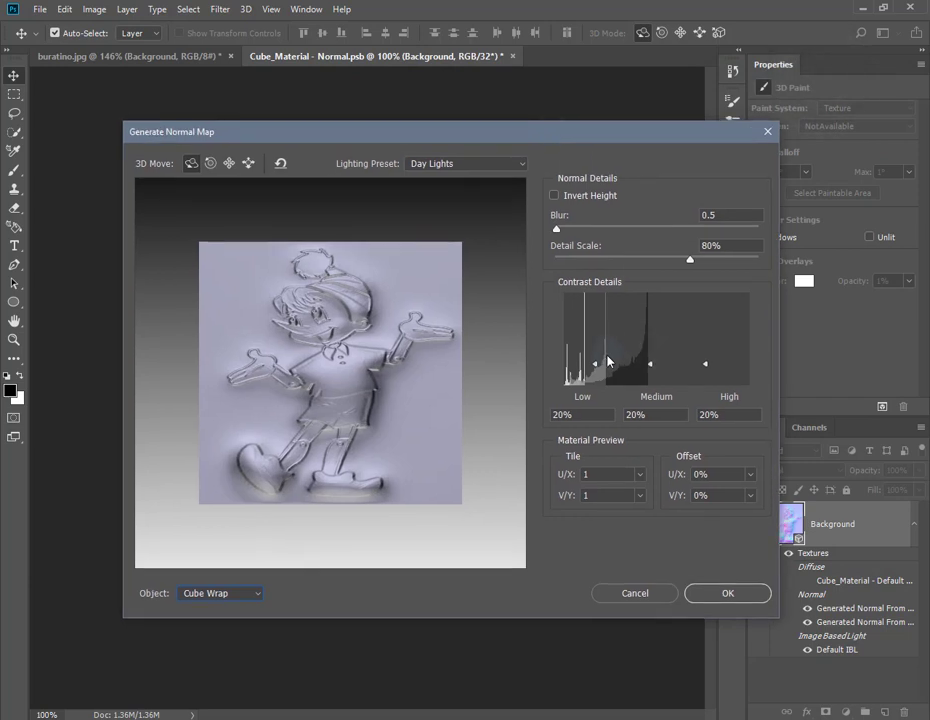
# Set contrast Low 0%, Medium 2%, High 10%, Detail Scale 65%, and apply the normal map
pyautogui.moveTo(595, 364); pyautogui.dragTo(597, 381)
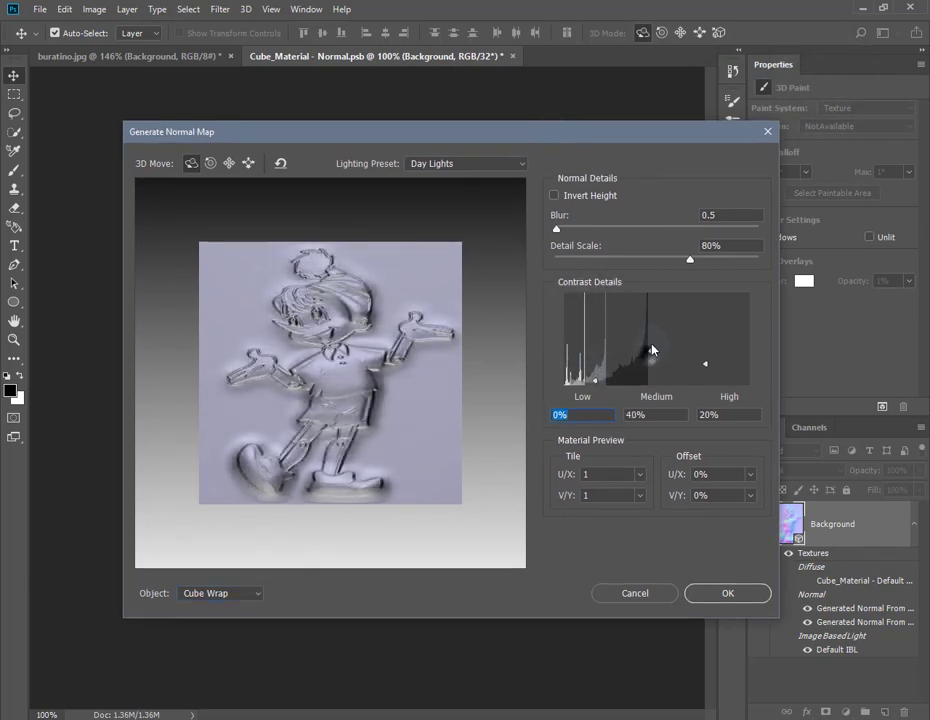
pyautogui.moveTo(650, 368); pyautogui.dragTo(650, 313)
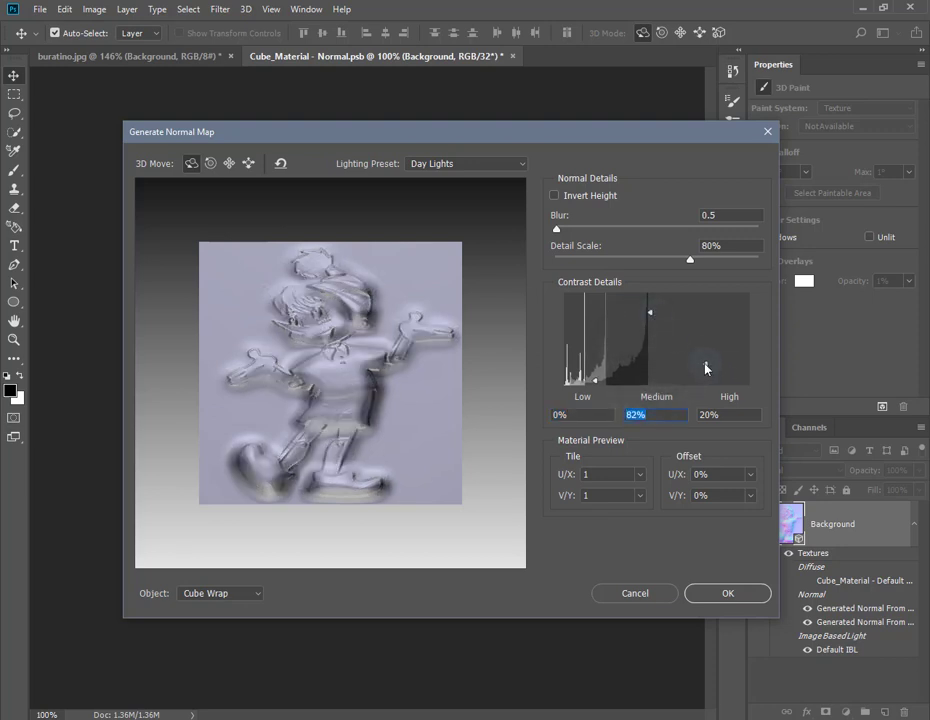
pyautogui.moveTo(705, 364); pyautogui.dragTo(707, 373)
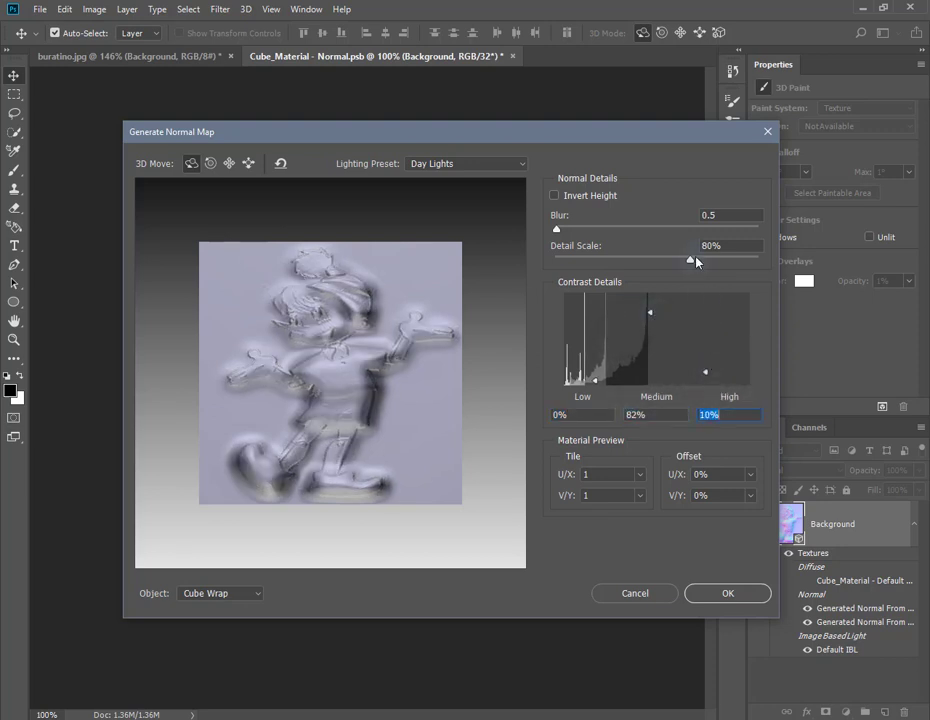
pyautogui.moveTo(690, 259); pyautogui.dragTo(665, 259)
pyautogui.moveTo(650, 313); pyautogui.dragTo(651, 381)
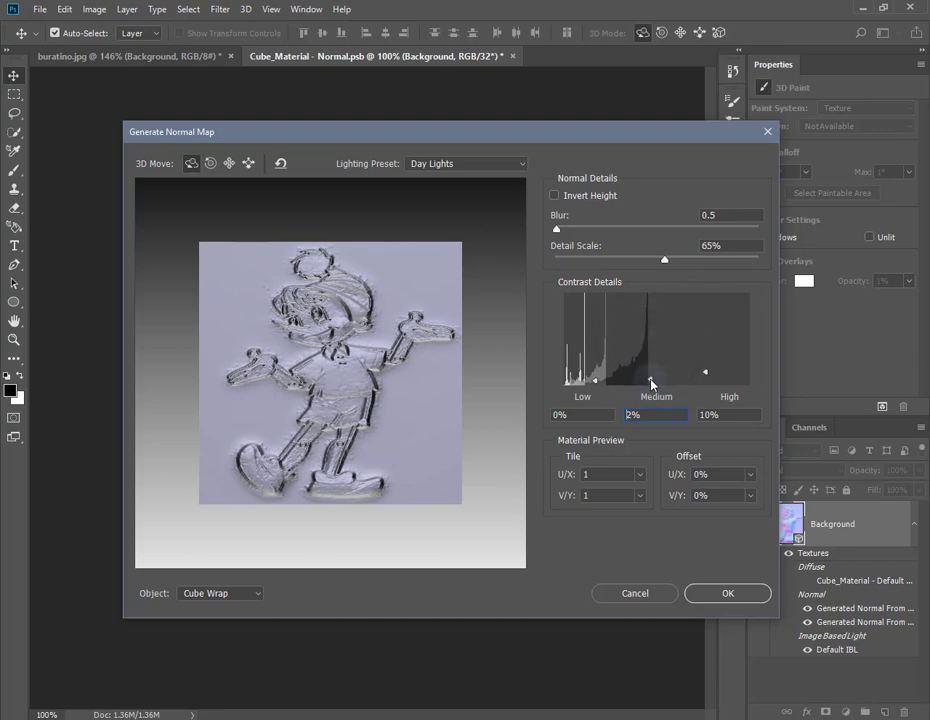
pyautogui.click(728, 594)
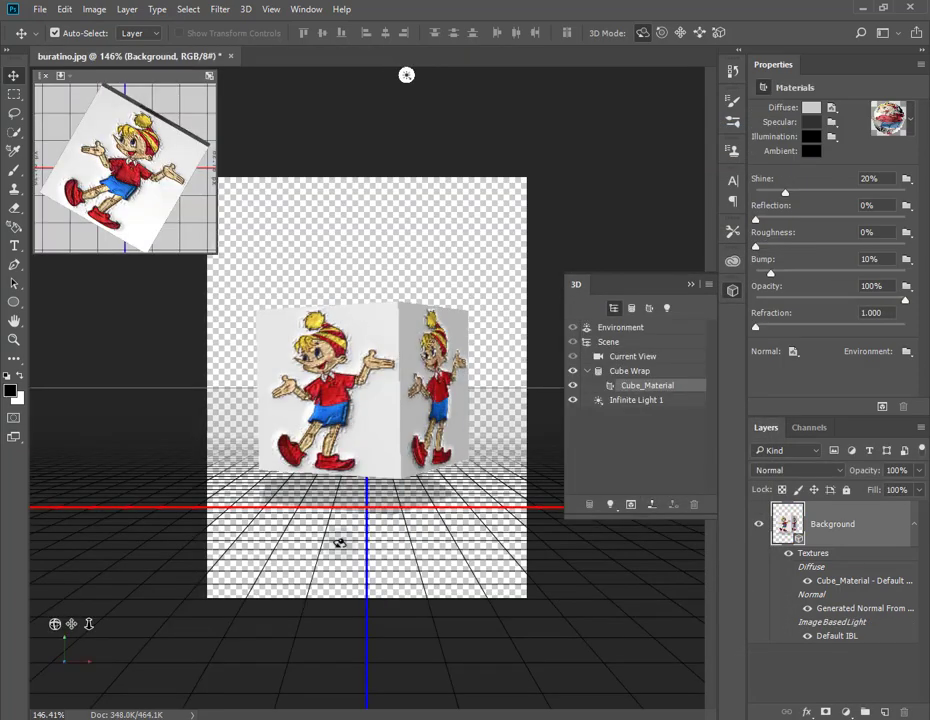
# Orbit the cube's camera from Current View to an angled top-down Custom View 1, FOV 67
pyautogui.click(396, 529)
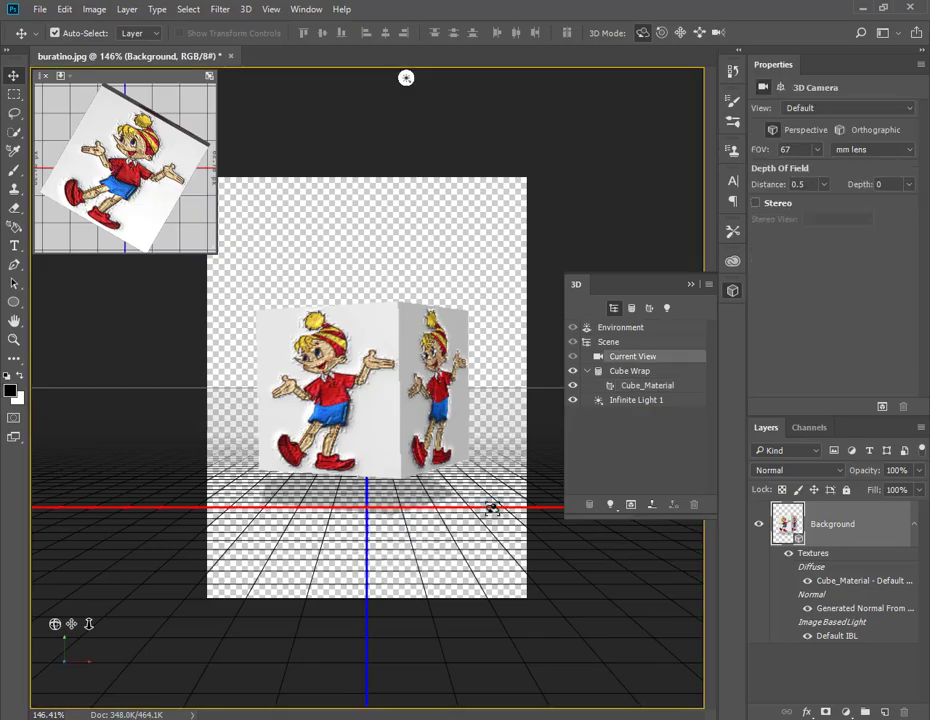
pyautogui.moveTo(492, 508)
pyautogui.mouseDown()
pyautogui.moveTo(490, 538)
pyautogui.moveTo(536, 541)
pyautogui.moveTo(360, 433)
pyautogui.mouseUp()
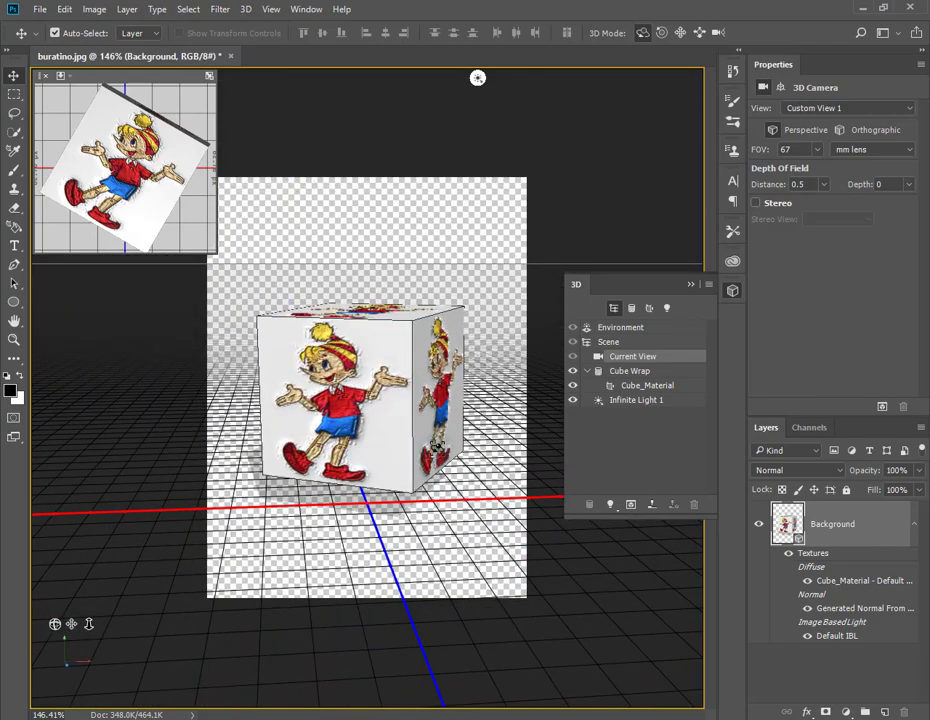
pyautogui.click(14, 94)
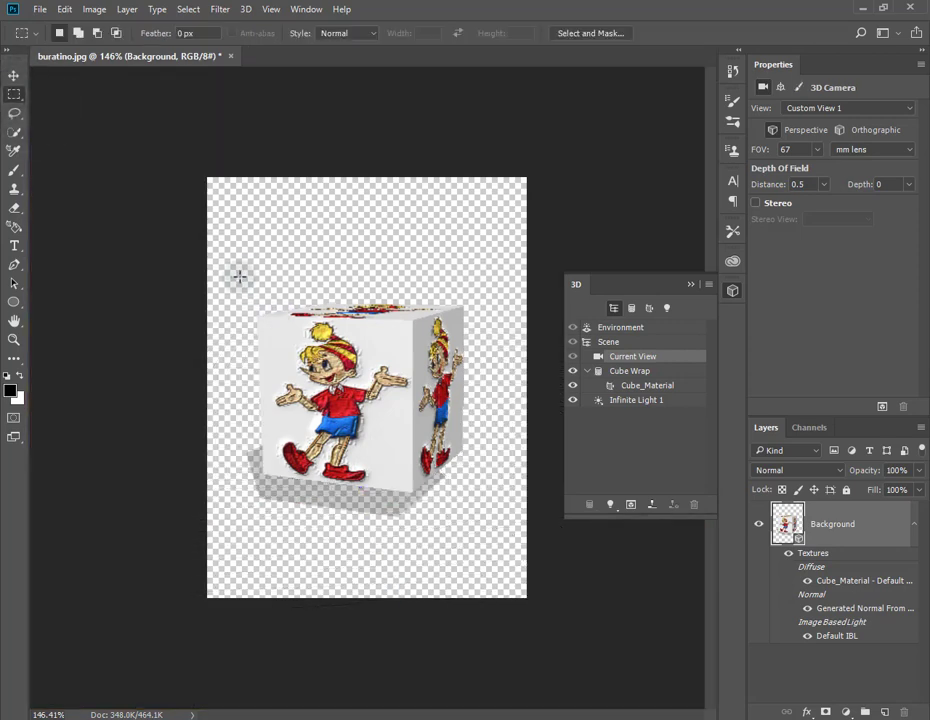
# Render a 143 × 95 px selection over the upper front face of the Pinocchio cube
pyautogui.moveTo(255, 313); pyautogui.dragTo(411, 413)
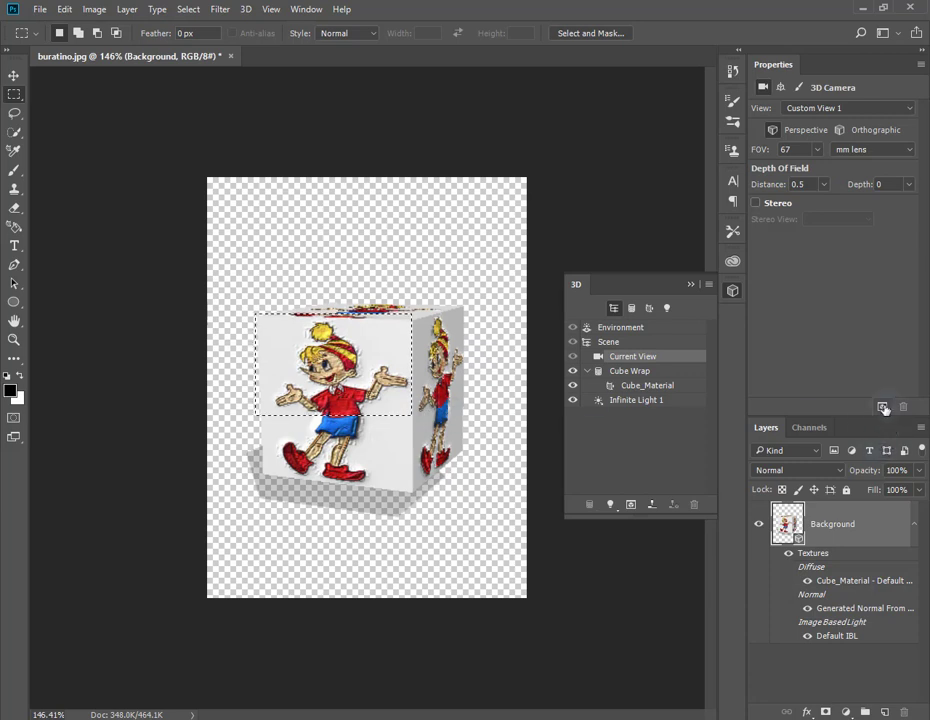
pyautogui.click(884, 409)
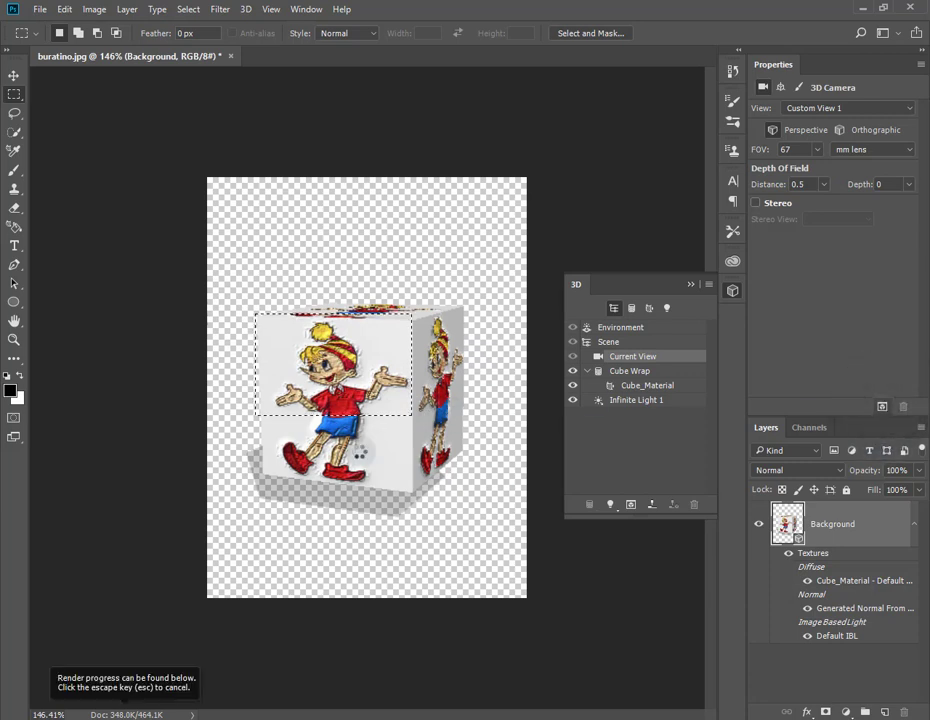